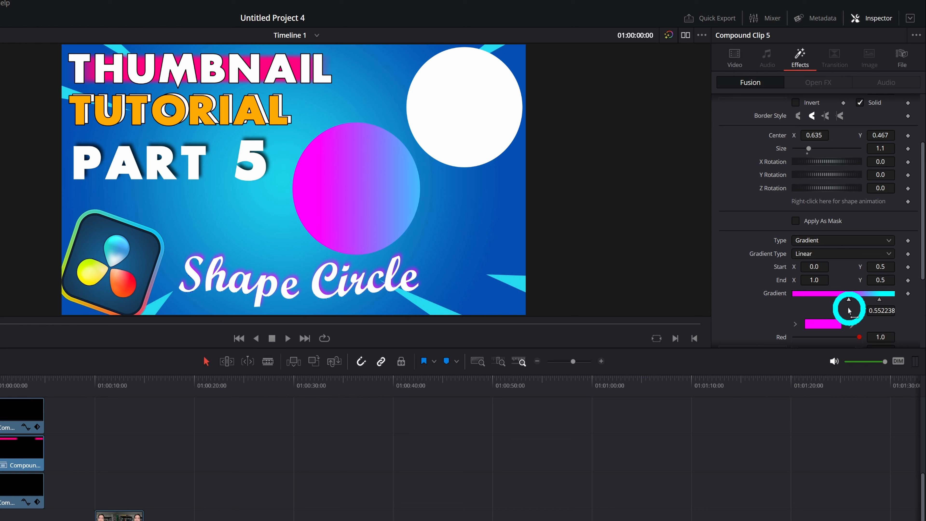
Move the gradient circle's magenta colour stop to about 0.547 and expand the white Shape Circle's settings
{"action": "left_click_drag", "start_coordinate": [849, 311], "coordinate": [848, 311]}
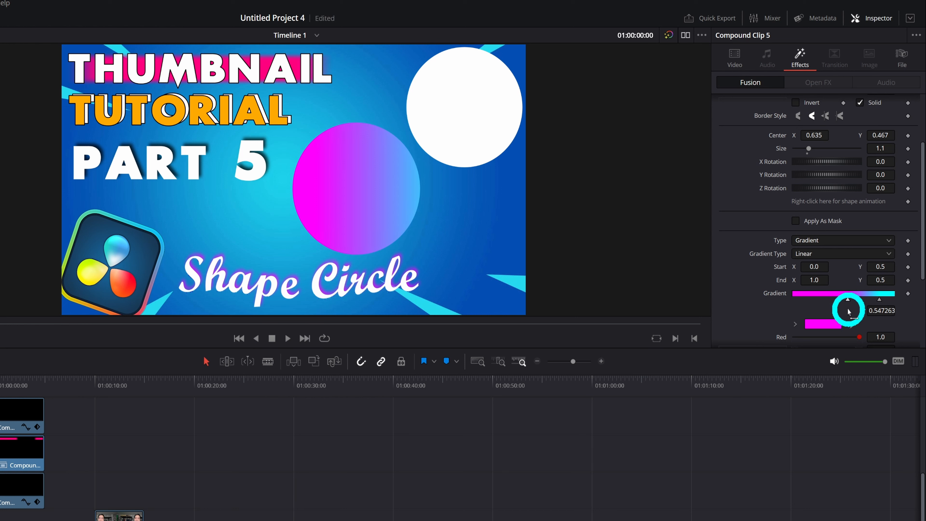
{"action": "left_click_drag", "start_coordinate": [923, 205], "coordinate": [917, 324]}
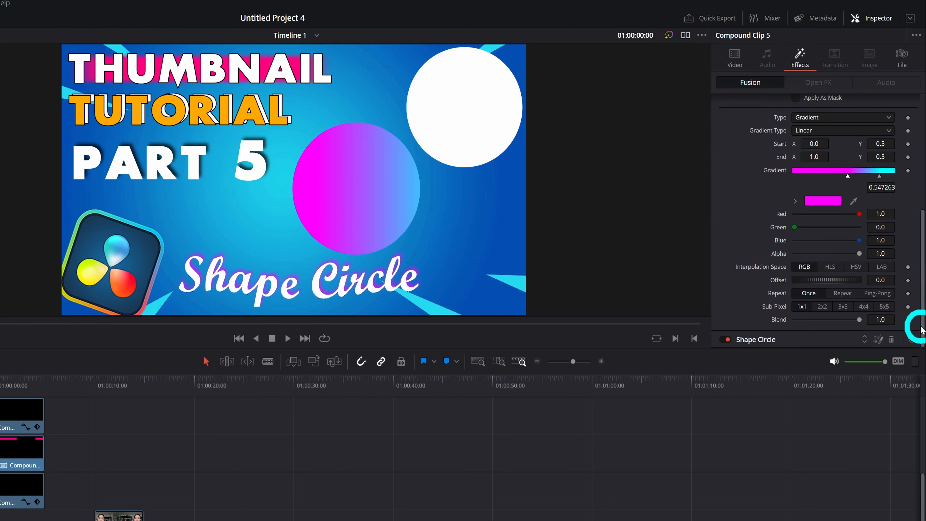
{"action": "left_click", "coordinate": [762, 340]}
{"action": "scroll", "coordinate": [796, 234], "scroll_direction": "down", "scroll_amount": 4}
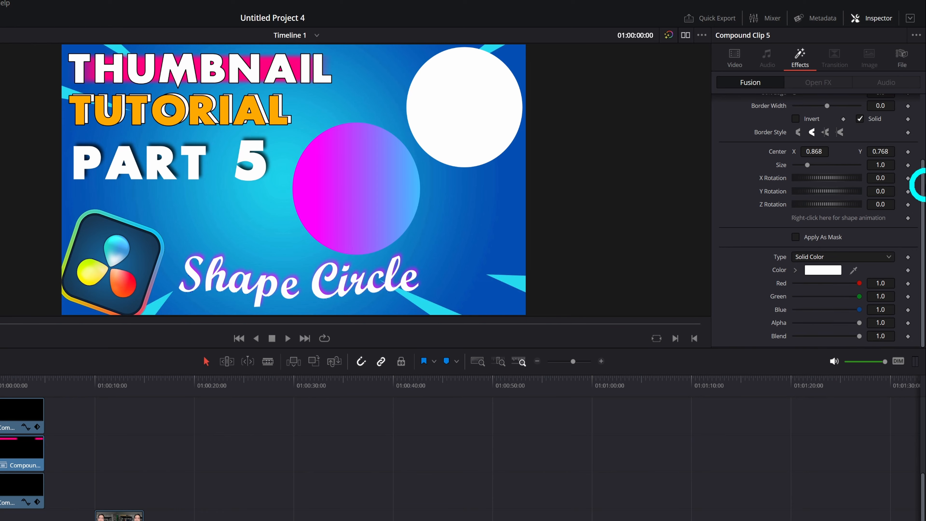
{"action": "left_click_drag", "start_coordinate": [924, 182], "coordinate": [925, 66]}
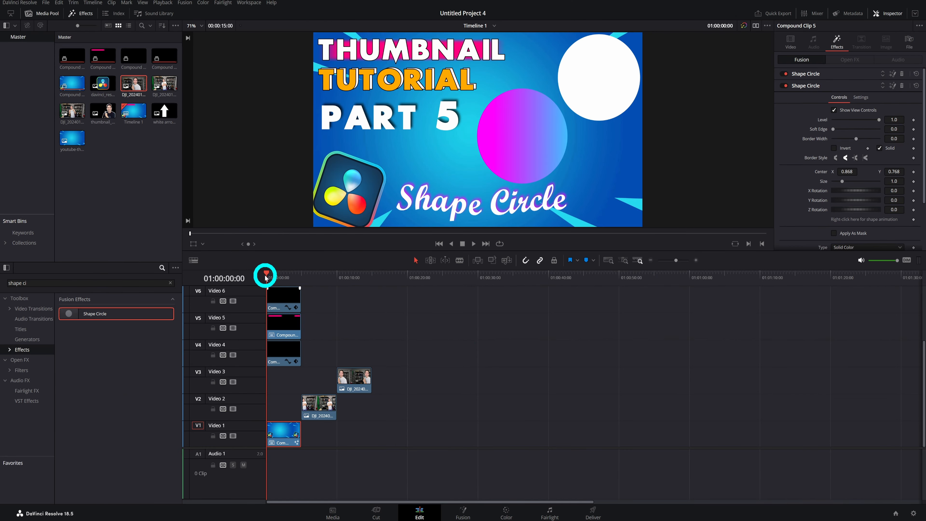
Go to 01:00:05:00, select the photo clip on Video 2 and open its node graph on the Color page
{"action": "left_click_drag", "start_coordinate": [271, 279], "coordinate": [312, 293]}
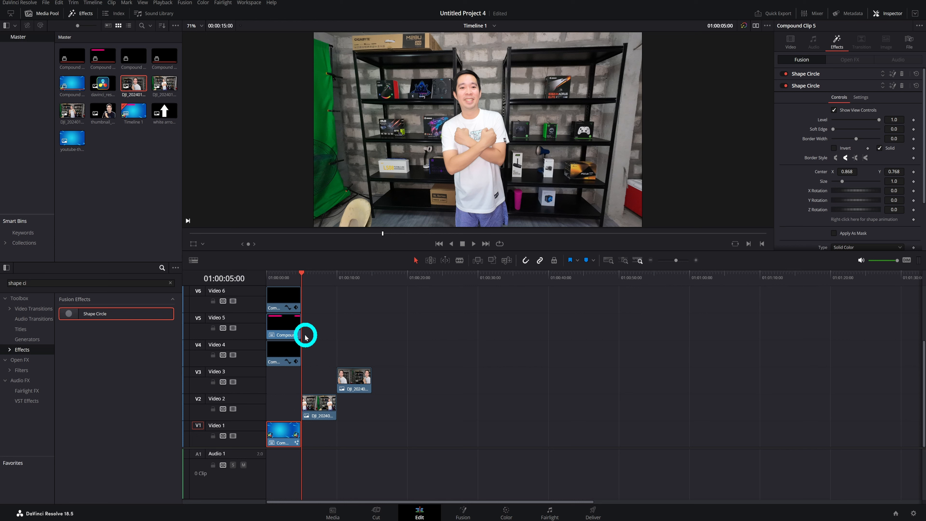
{"action": "left_click", "coordinate": [320, 412]}
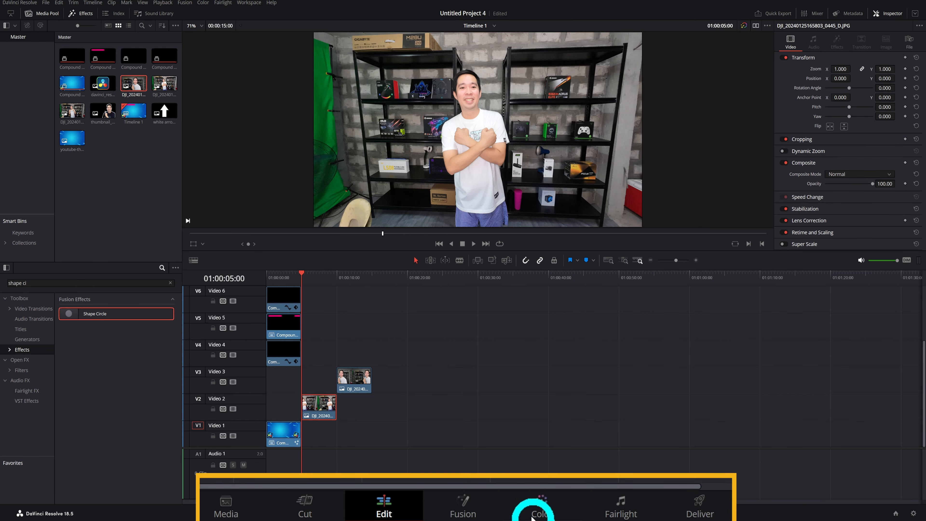
{"action": "left_click", "coordinate": [544, 509]}
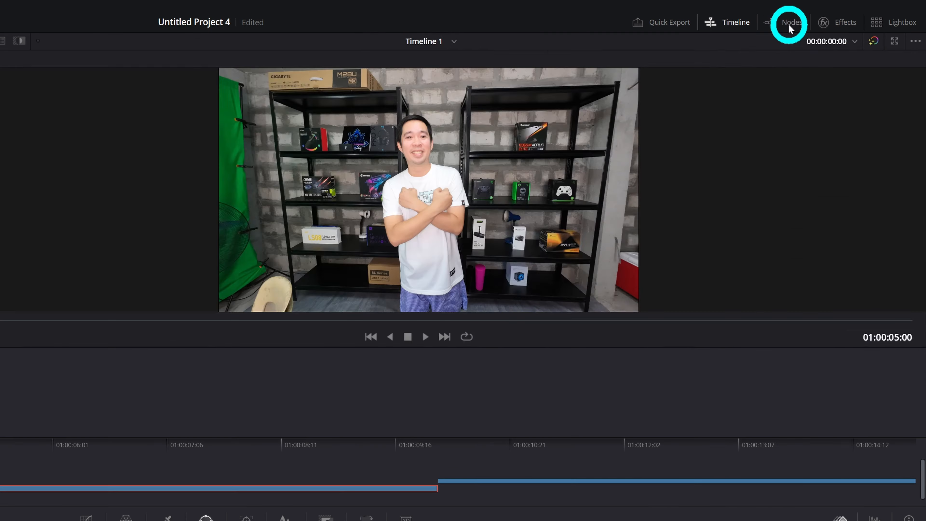
{"action": "left_click", "coordinate": [840, 16]}
Reposition node 01 in the node graph and add an alpha output
{"action": "left_click_drag", "start_coordinate": [676, 73], "coordinate": [698, 85]}
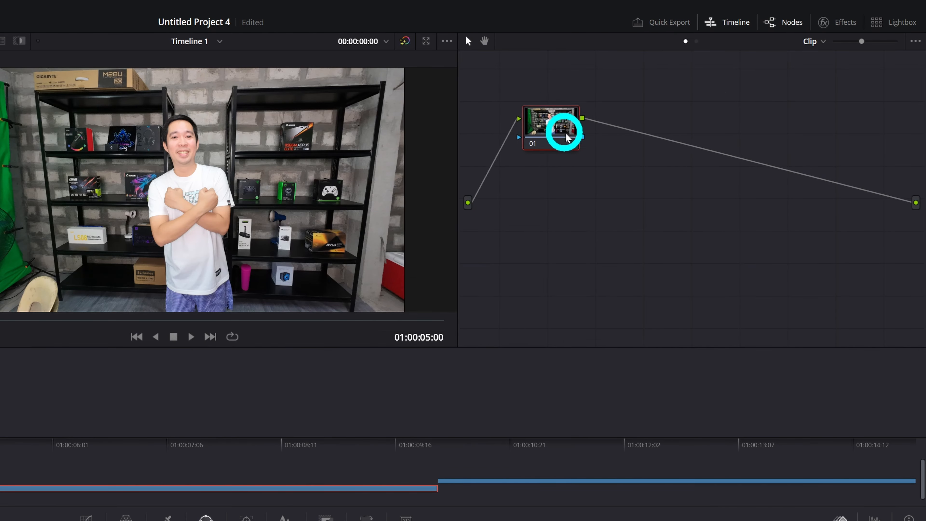
{"action": "left_click_drag", "start_coordinate": [566, 138], "coordinate": [597, 157]}
{"action": "right_click", "coordinate": [647, 203]}
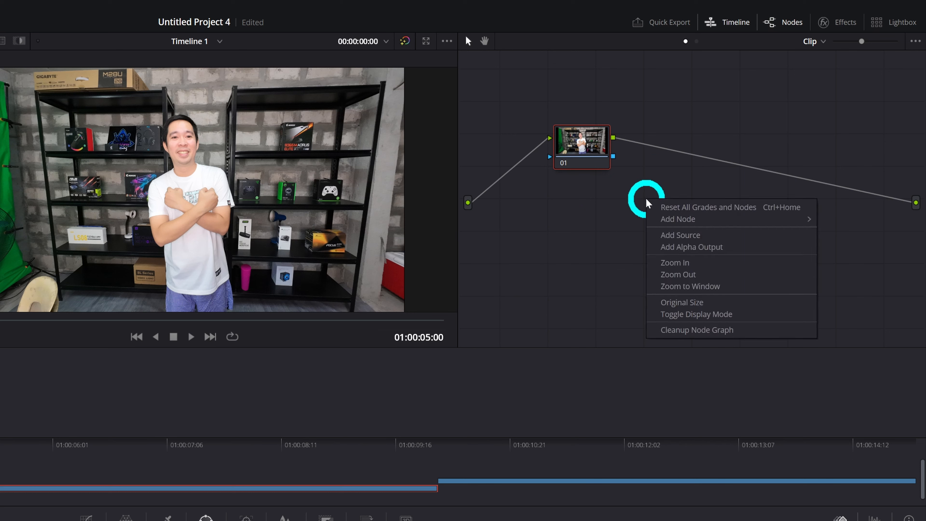
{"action": "left_click", "coordinate": [673, 252]}
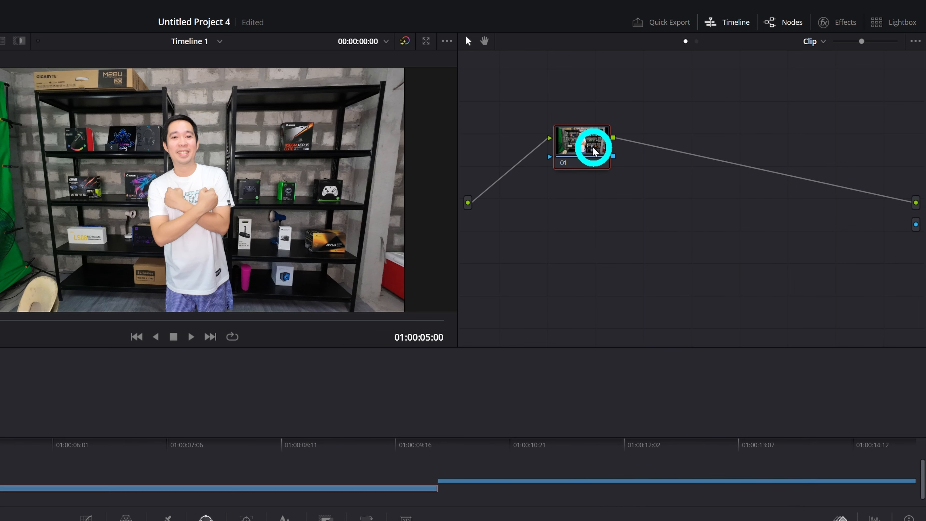
Connect the source to node 01's blue key input and the node's key output to the alpha output
{"action": "left_click_drag", "start_coordinate": [593, 150], "coordinate": [581, 148]}
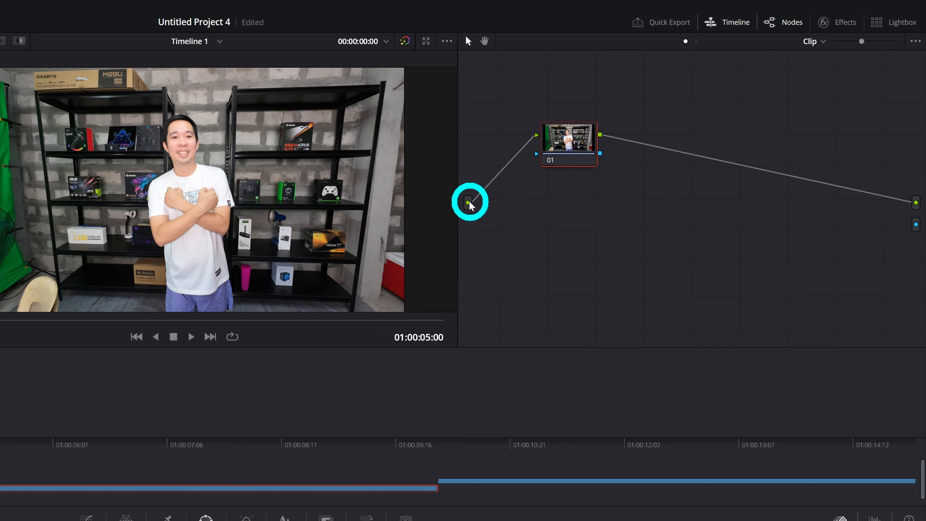
{"action": "left_click_drag", "start_coordinate": [469, 203], "coordinate": [537, 154]}
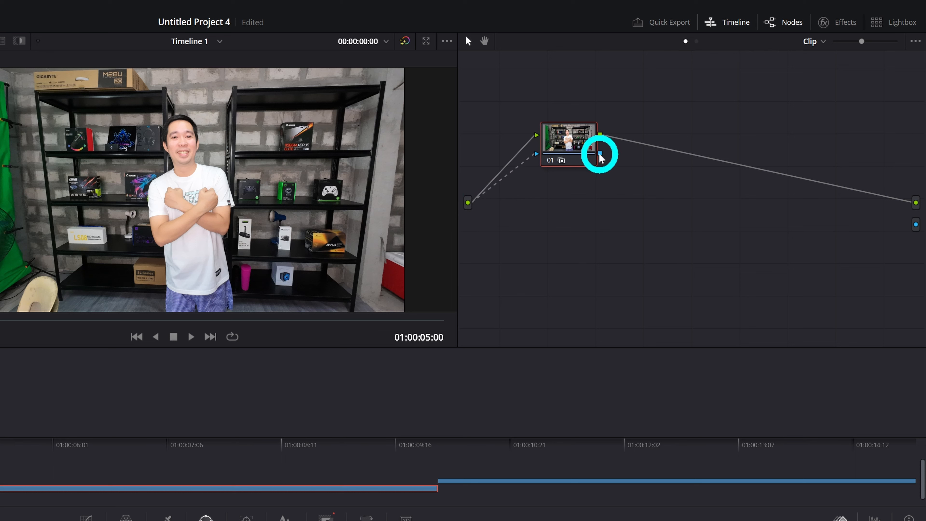
{"action": "left_click_drag", "start_coordinate": [601, 157], "coordinate": [916, 224]}
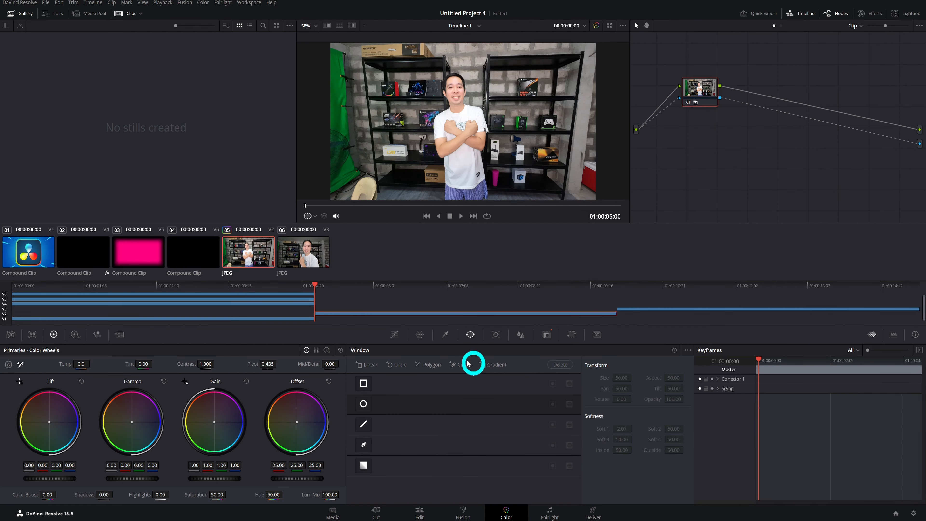
Add a circle power window to the photo and reduce its Soft 1 value to 0
{"action": "left_click", "coordinate": [497, 334]}
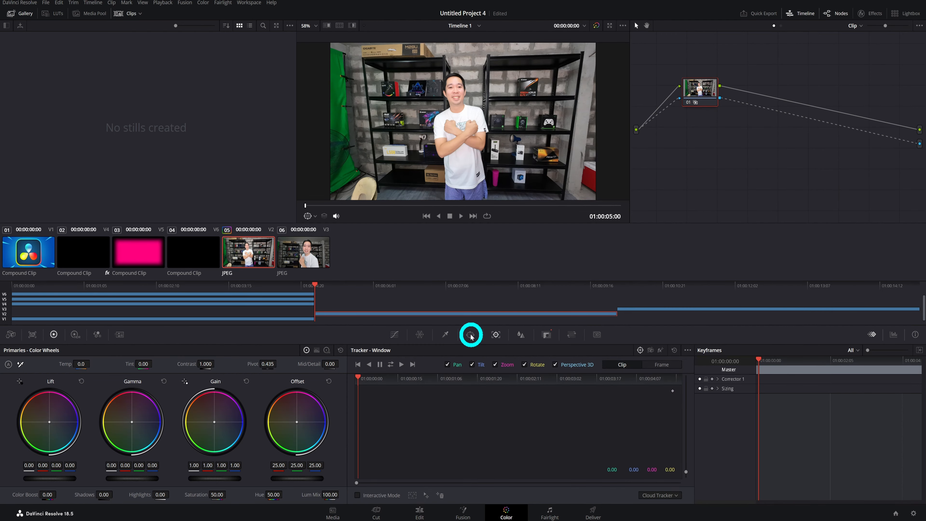
{"action": "left_click", "coordinate": [471, 334]}
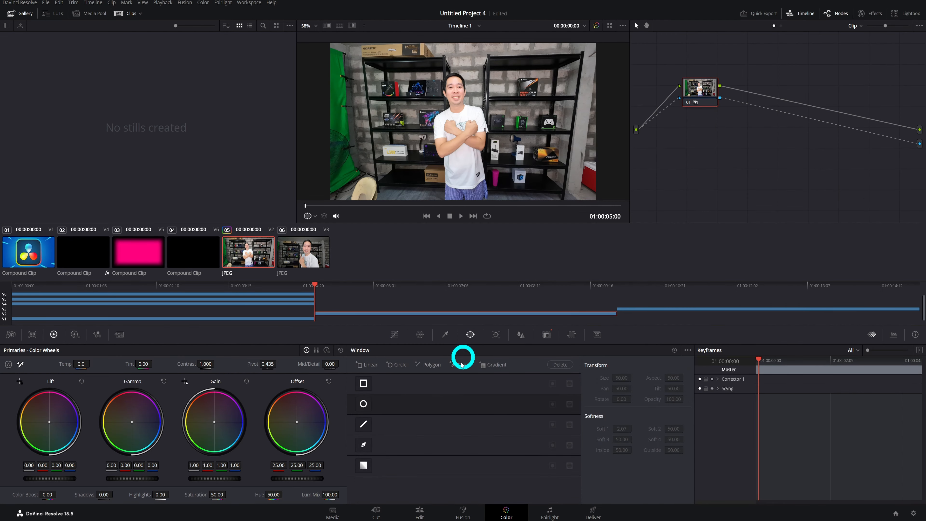
{"action": "left_click", "coordinate": [364, 405]}
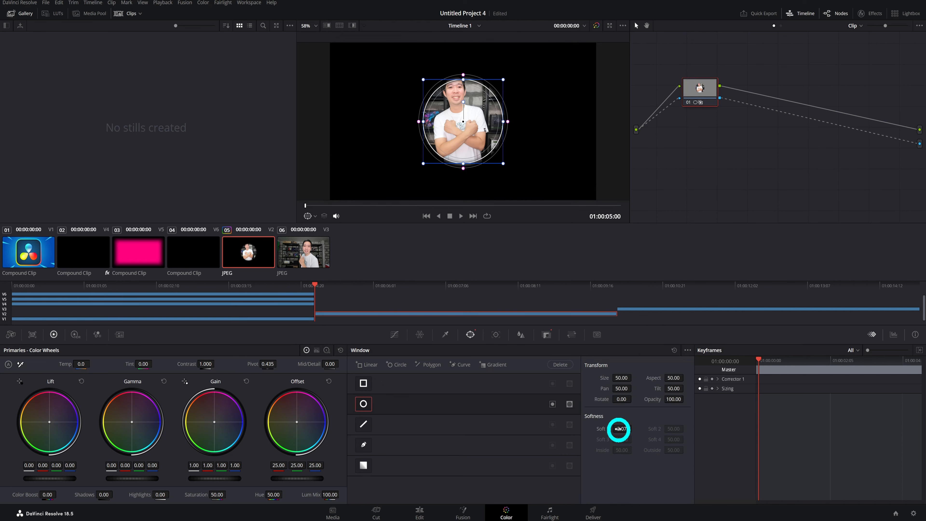
{"action": "left_click_drag", "start_coordinate": [624, 428], "coordinate": [610, 428]}
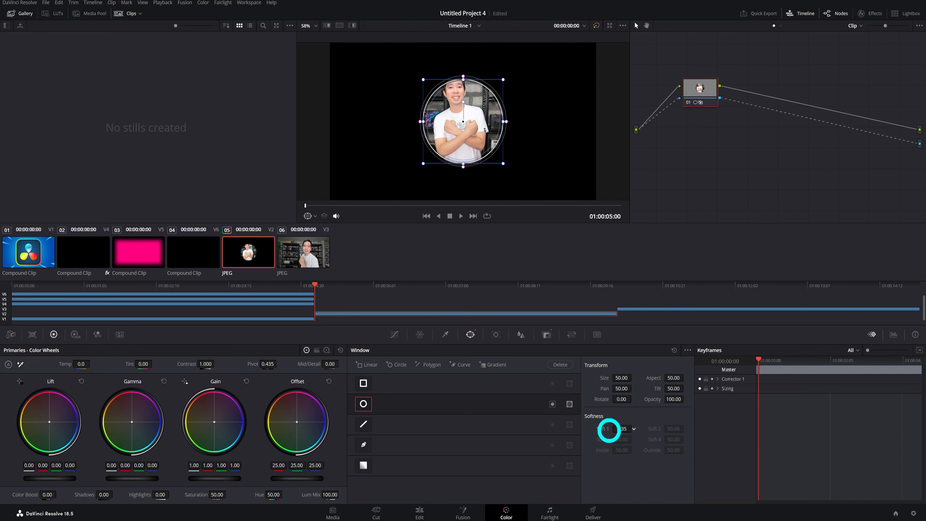
Enlarge the circle window and position it around the man at about Pan 49.52 and Tilt 50.22
{"action": "mouse_move", "coordinate": [481, 120]}
{"action": "left_mouse_down"}
{"action": "mouse_move", "coordinate": [473, 130]}
{"action": "mouse_move", "coordinate": [475, 112]}
{"action": "left_mouse_up"}
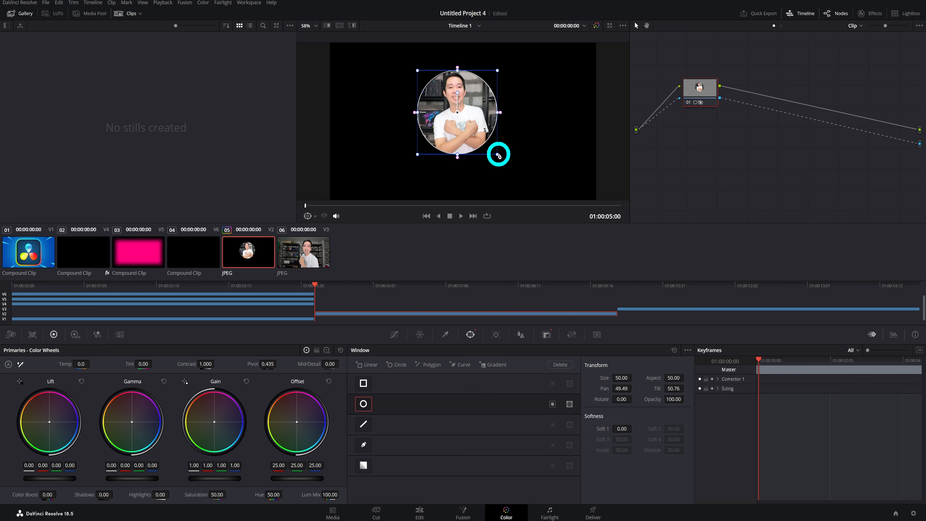
{"action": "mouse_move", "coordinate": [498, 155]}
{"action": "left_mouse_down"}
{"action": "mouse_move", "coordinate": [527, 194]}
{"action": "mouse_move", "coordinate": [506, 168]}
{"action": "left_mouse_up"}
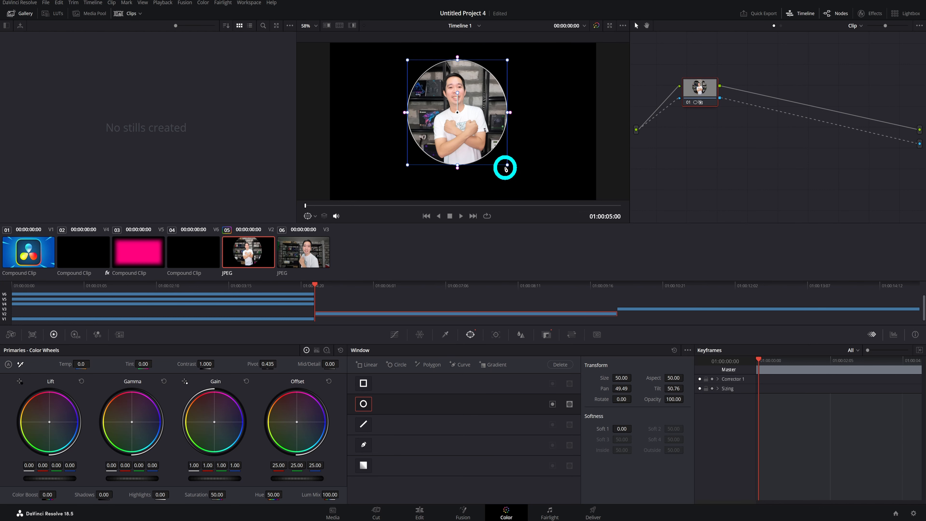
{"action": "left_click_drag", "start_coordinate": [470, 82], "coordinate": [467, 99]}
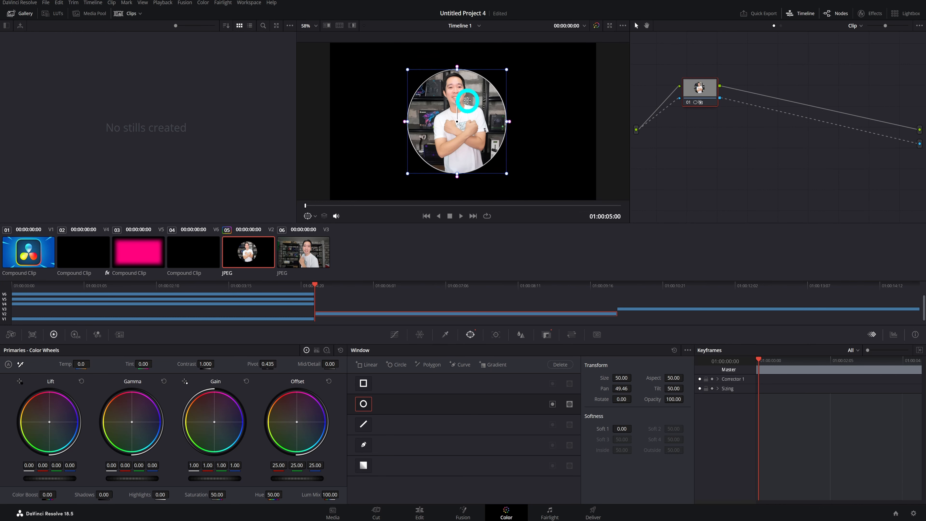
{"action": "left_click_drag", "start_coordinate": [505, 170], "coordinate": [502, 167]}
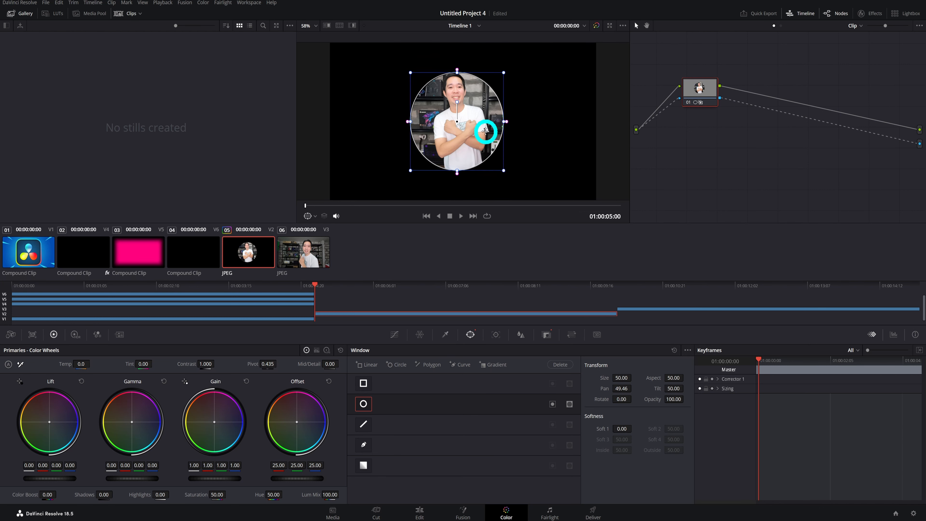
{"action": "left_click_drag", "start_coordinate": [486, 130], "coordinate": [486, 127]}
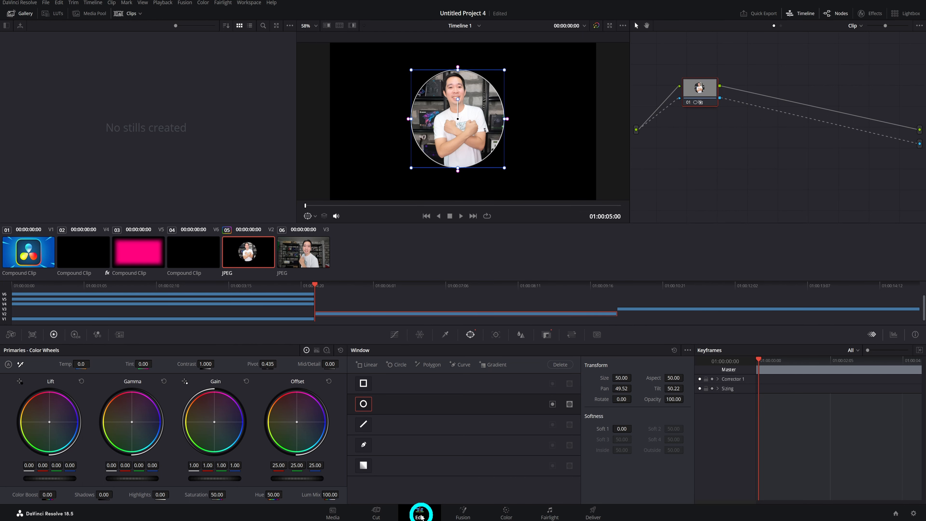
Return to the Edit page and move the circular photo clip to the timeline start on Video 2
{"action": "left_click", "coordinate": [420, 514]}
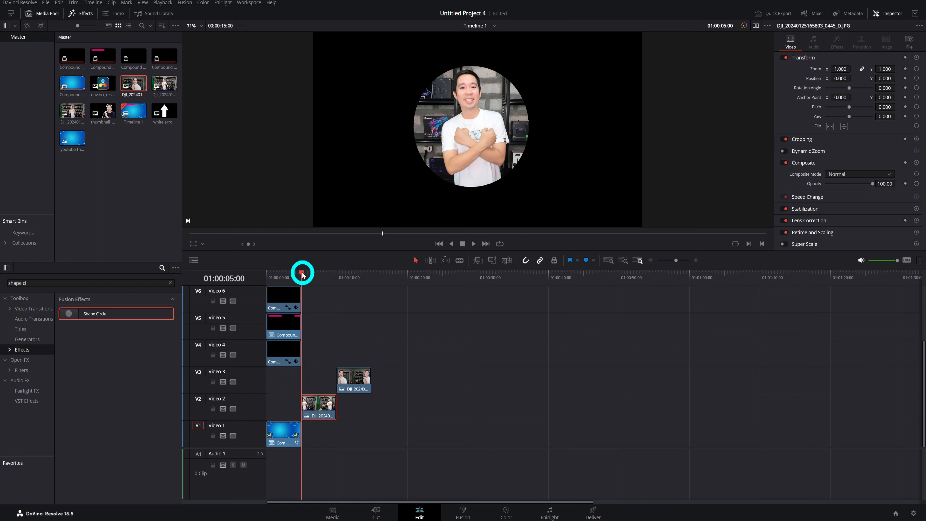
{"action": "left_click_drag", "start_coordinate": [303, 275], "coordinate": [257, 275]}
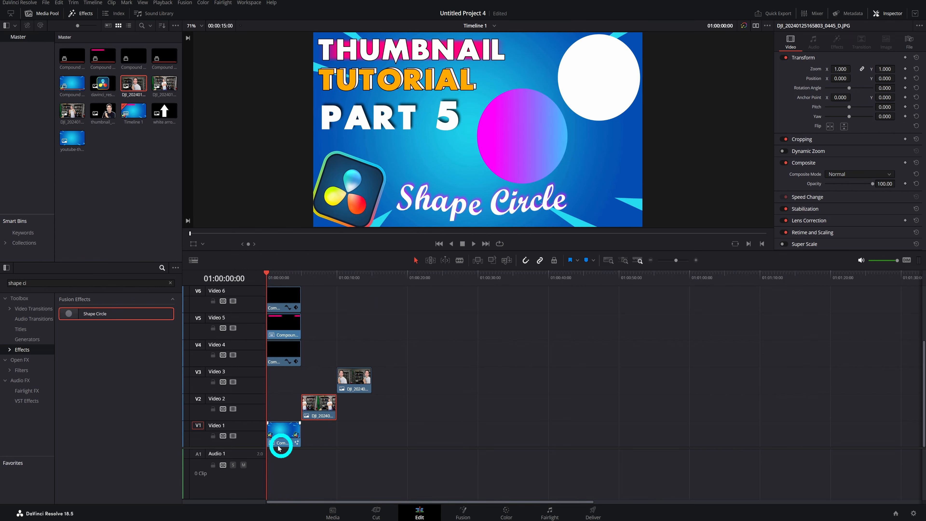
{"action": "left_click", "coordinate": [291, 351]}
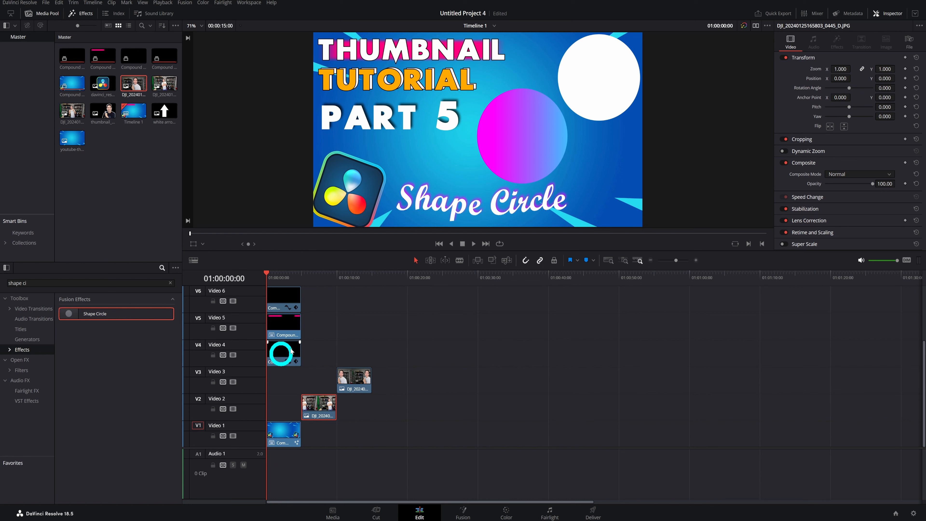
{"action": "left_click", "coordinate": [320, 418]}
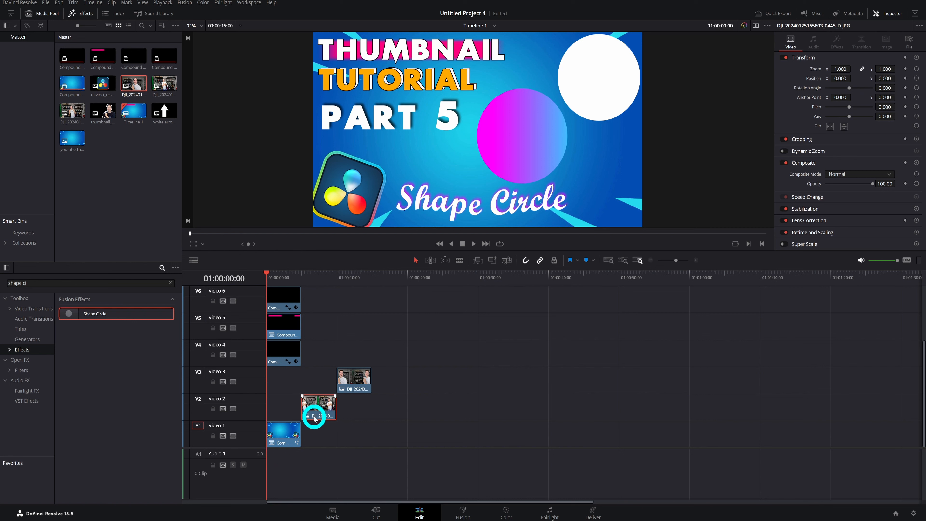
{"action": "left_click", "coordinate": [318, 403]}
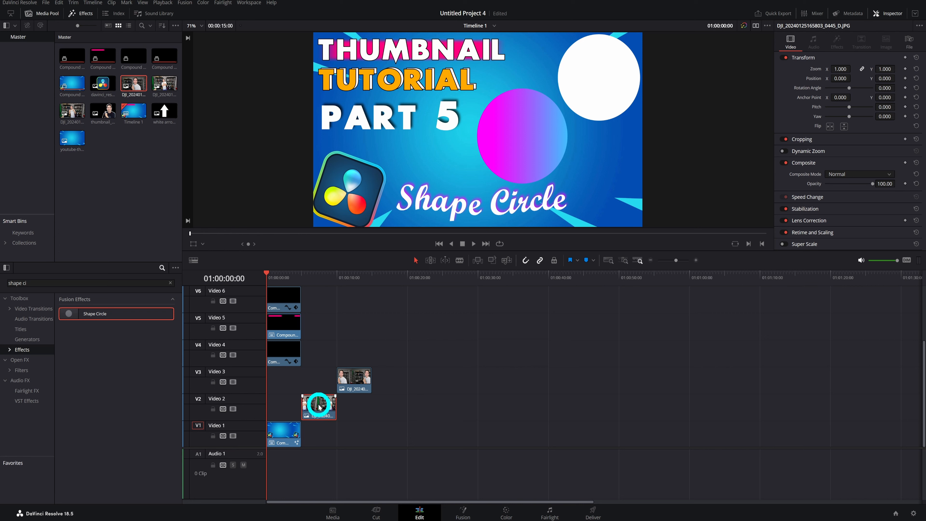
{"action": "left_click_drag", "start_coordinate": [318, 407], "coordinate": [284, 409]}
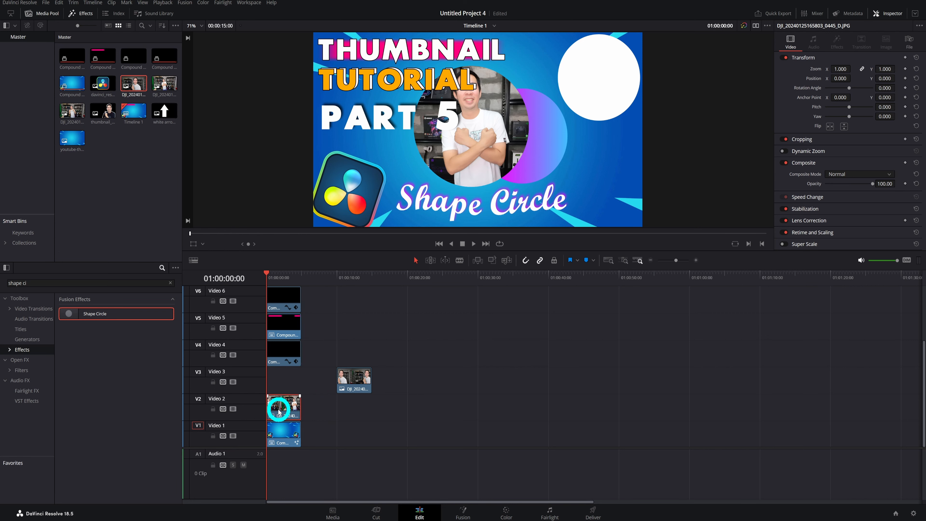
Scale the photo clip to 0.770 and move it over the gradient circle at Position X 291, Y -52
{"action": "left_click", "coordinate": [912, 273]}
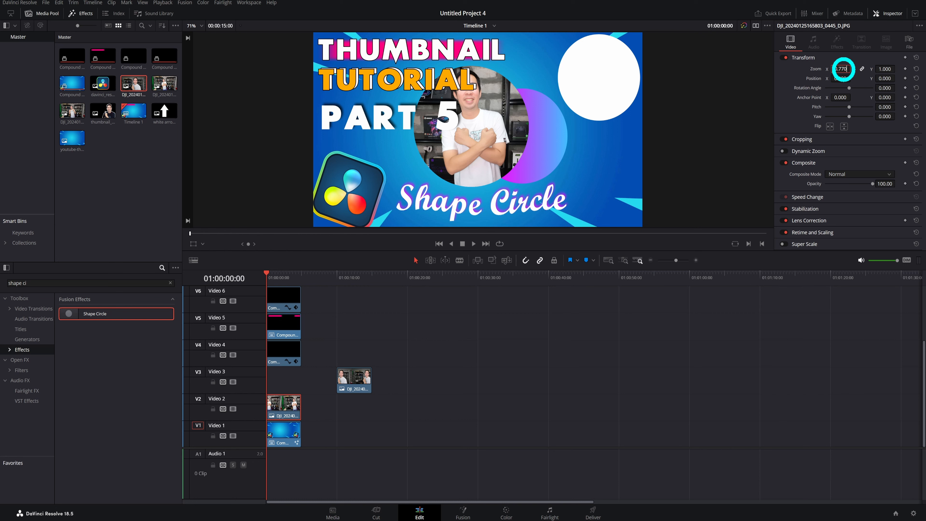
{"action": "key", "text": "Return"}
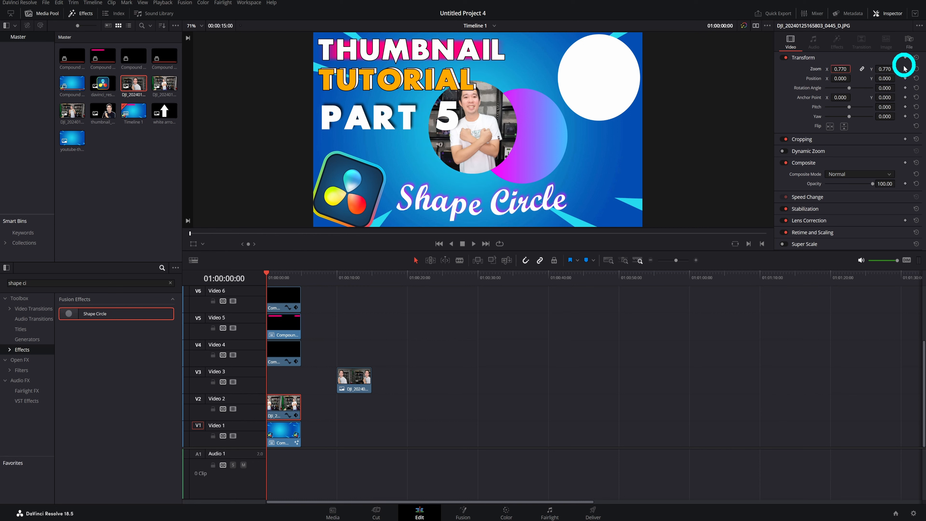
{"action": "left_click_drag", "start_coordinate": [840, 78], "coordinate": [488, 269]}
{"action": "left_click_drag", "start_coordinate": [886, 79], "coordinate": [867, 92]}
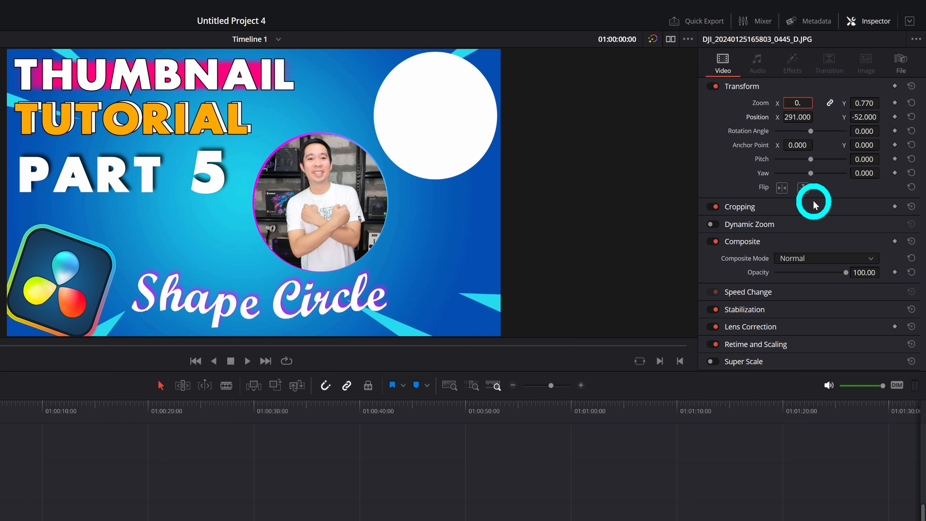
Set the photo's zoom to 0.750 and centre it inside the gradient circle at Position X 289, Y -47
{"action": "key", "text": "Return"}
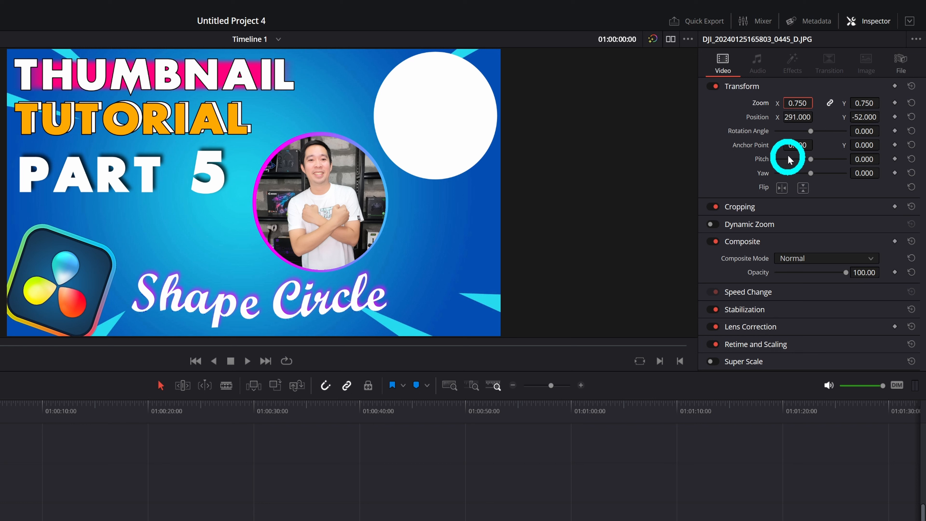
{"action": "left_click_drag", "start_coordinate": [802, 116], "coordinate": [799, 117]}
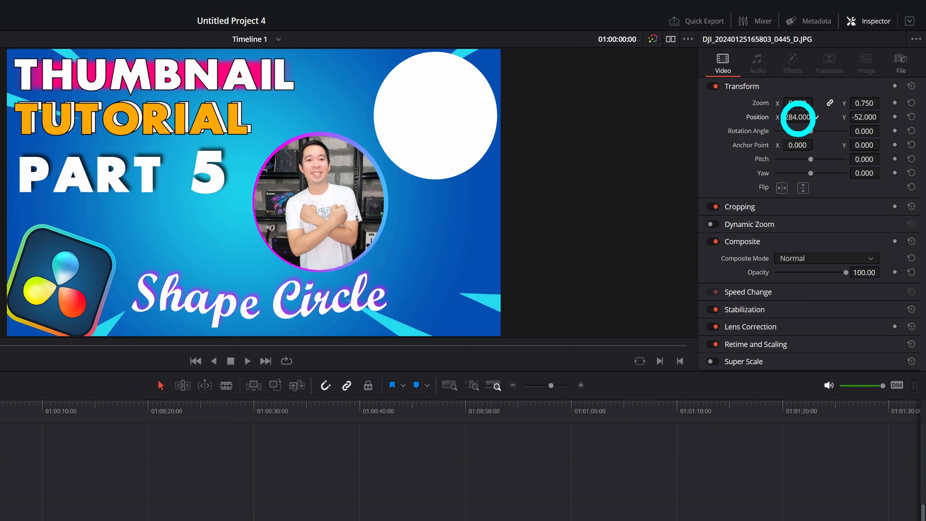
{"action": "left_click_drag", "start_coordinate": [868, 119], "coordinate": [873, 120]}
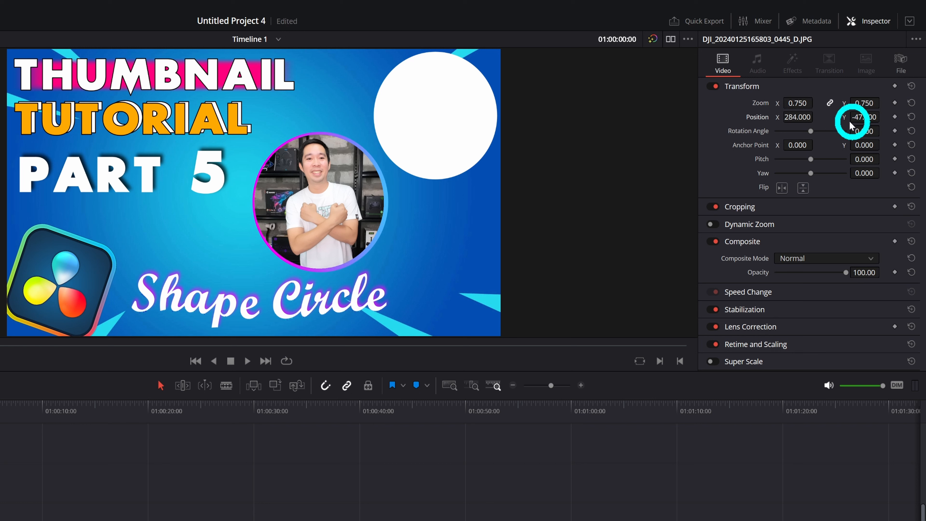
{"action": "left_click_drag", "start_coordinate": [802, 118], "coordinate": [804, 118]}
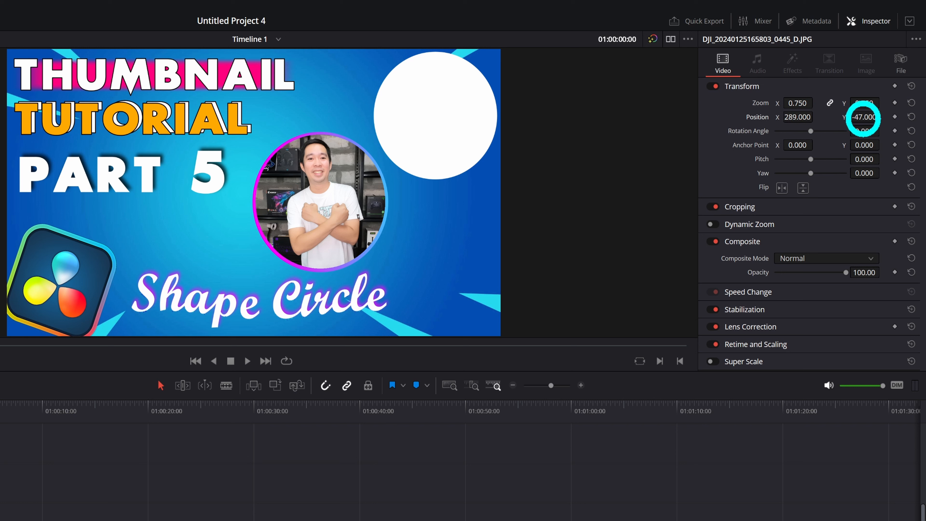
Fine-tune the photo inside the gradient circle by setting its Position Y to -49
{"action": "left_click_drag", "start_coordinate": [864, 118], "coordinate": [861, 119]}
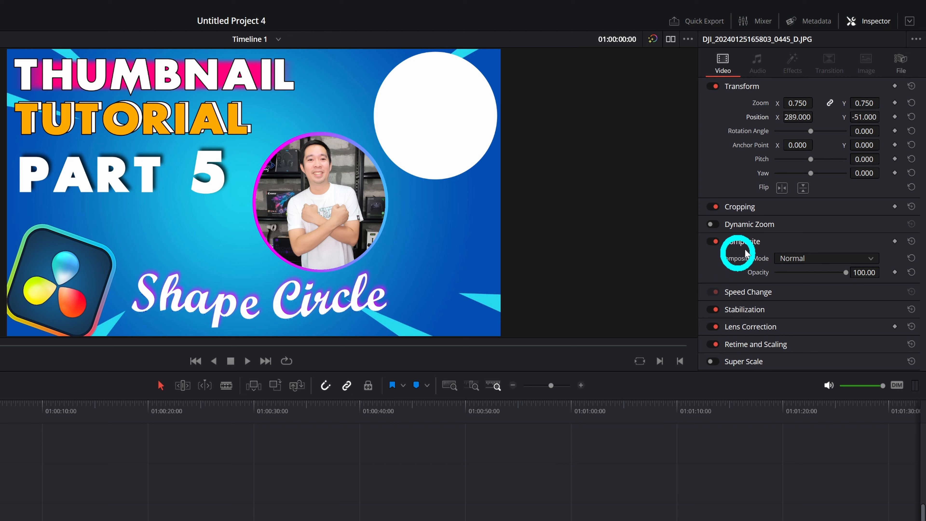
{"action": "left_click_drag", "start_coordinate": [861, 117], "coordinate": [862, 118]}
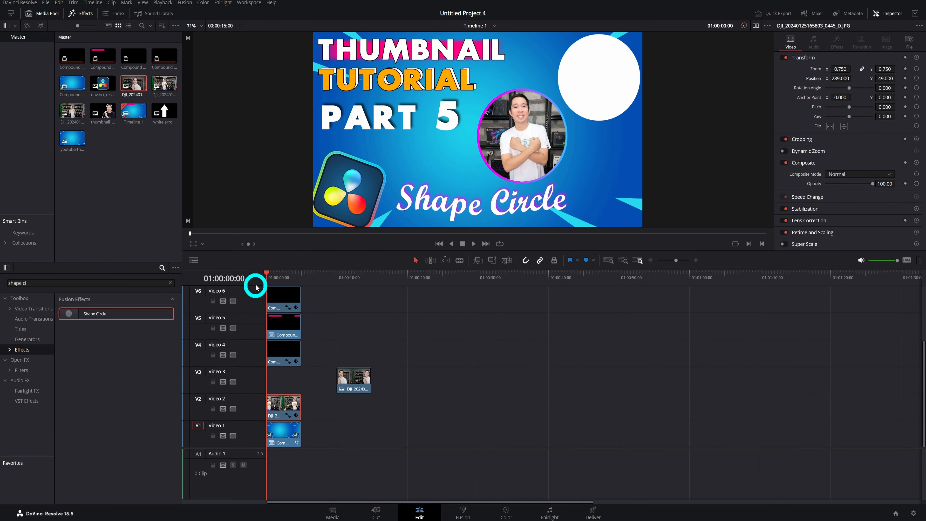
Move the second photo clip on Video 3 to the five-second mark and place the playhead at its start
{"action": "left_click_drag", "start_coordinate": [268, 276], "coordinate": [303, 313]}
{"action": "left_click", "coordinate": [361, 382]}
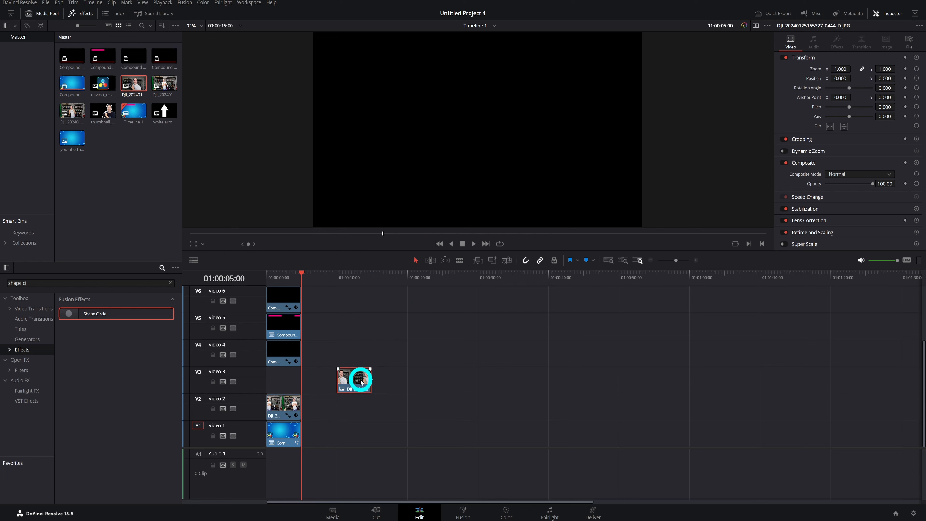
{"action": "left_click_drag", "start_coordinate": [361, 382], "coordinate": [327, 381]}
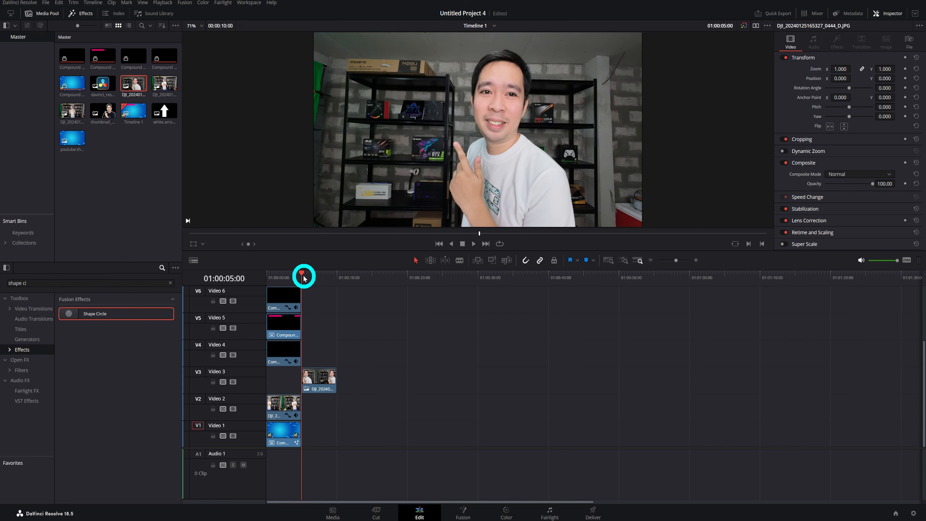
{"action": "key", "text": "Home"}
{"action": "left_click", "coordinate": [285, 408]}
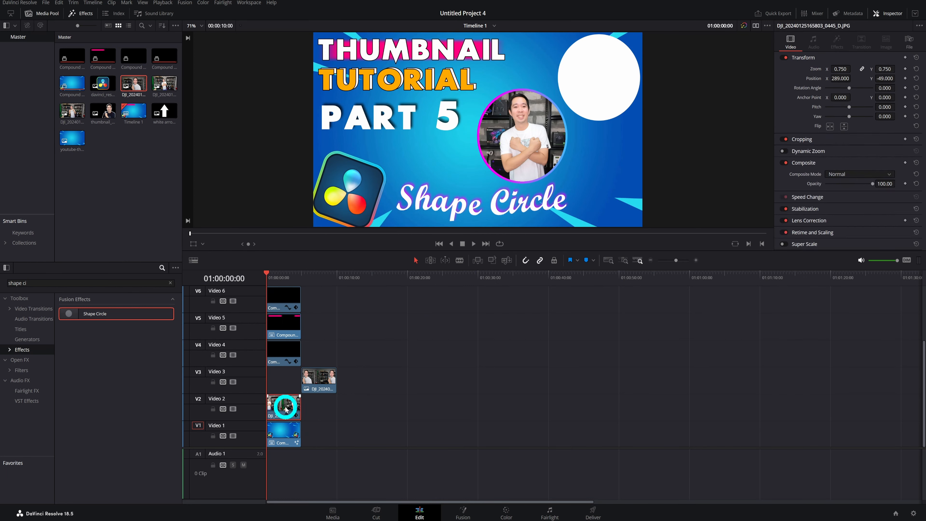
{"action": "left_click", "coordinate": [319, 382]}
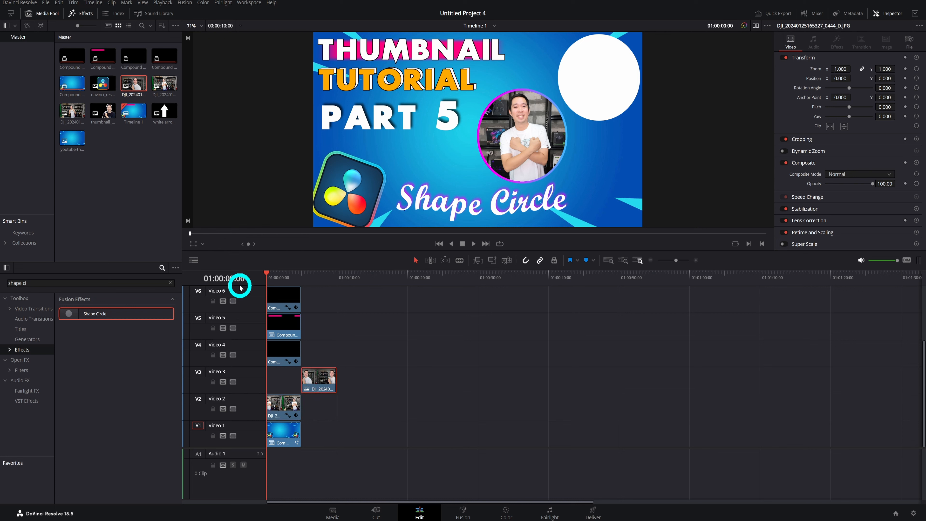
{"action": "left_click_drag", "start_coordinate": [266, 275], "coordinate": [304, 280]}
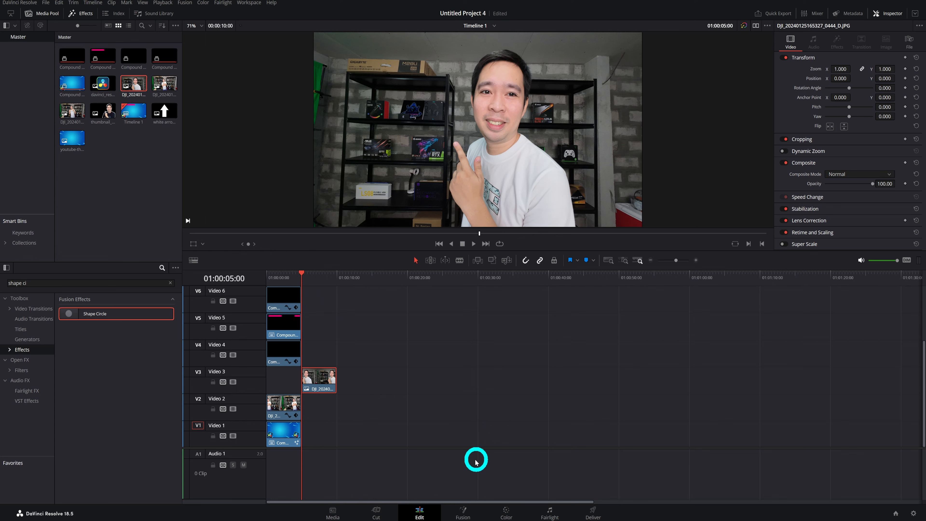
On the Color page, add an alpha output for the second photo and connect the node's alpha to it
{"action": "left_click", "coordinate": [506, 511]}
{"action": "right_click", "coordinate": [753, 127]}
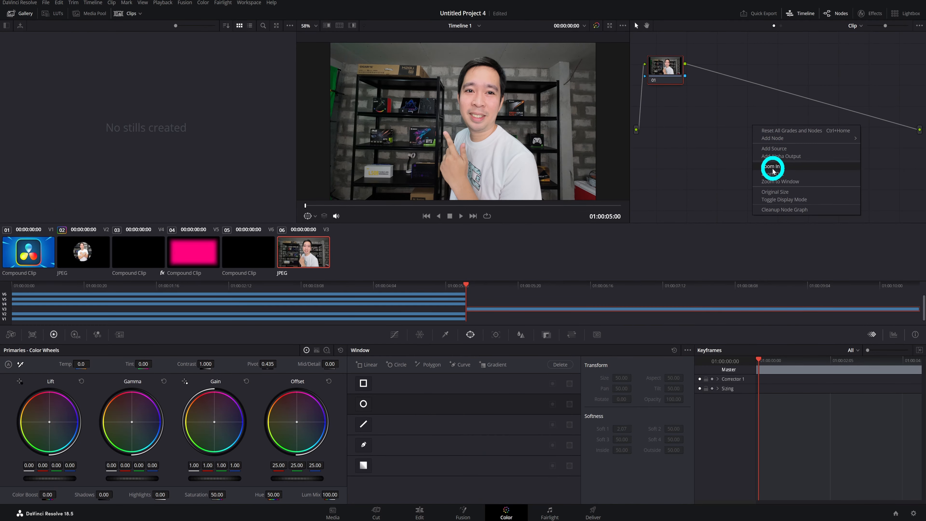
{"action": "left_click", "coordinate": [772, 163]}
{"action": "left_click_drag", "start_coordinate": [674, 76], "coordinate": [706, 94]}
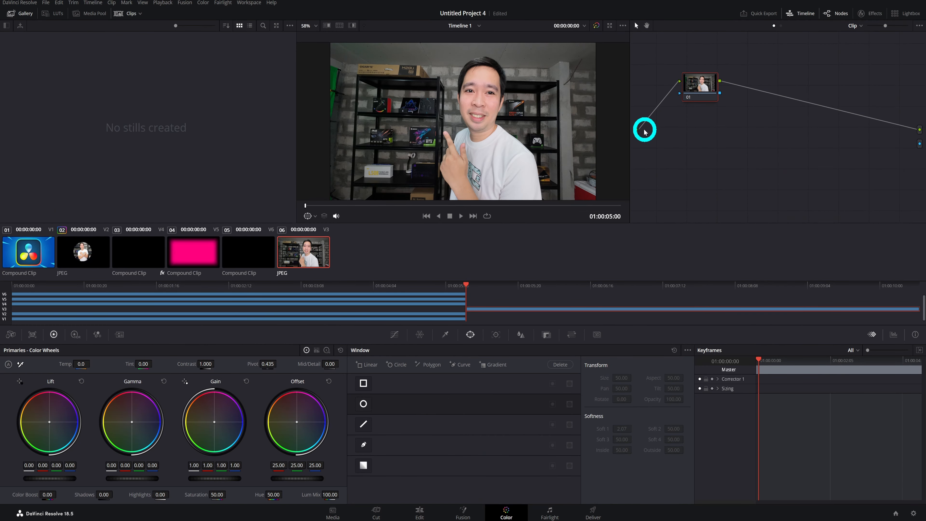
{"action": "left_click_drag", "start_coordinate": [636, 130], "coordinate": [920, 143]}
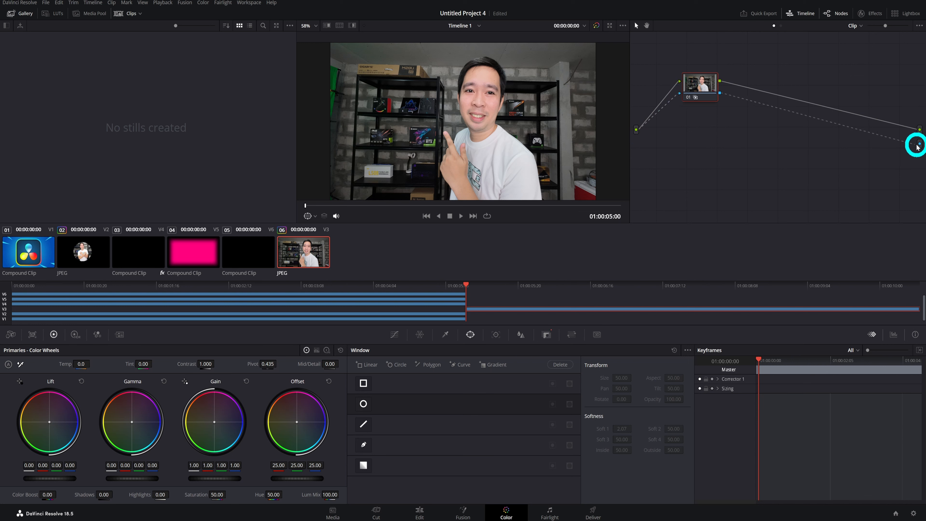
Mask the second photo with a circle window around the face at Pan 51.62, Tilt 50.99, with Soft 1 at 0
{"action": "left_click", "coordinate": [363, 404]}
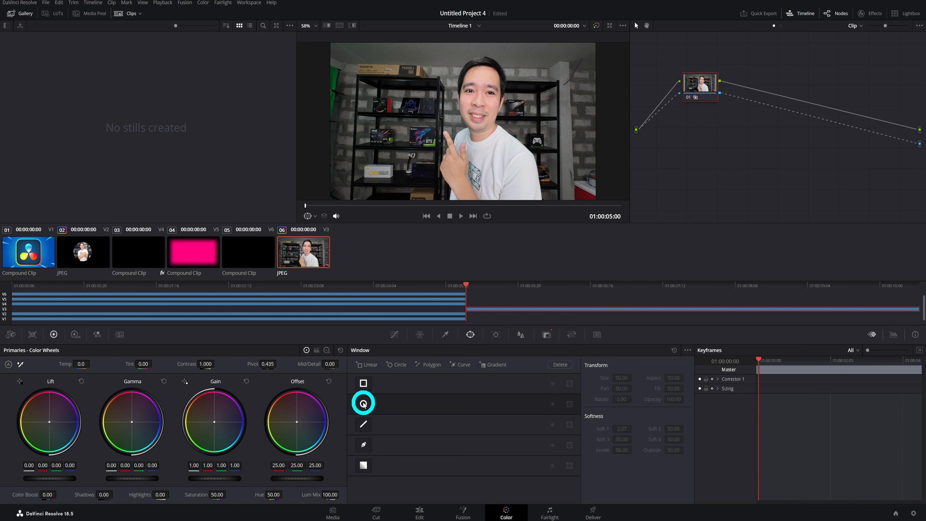
{"action": "left_click_drag", "start_coordinate": [502, 159], "coordinate": [505, 117]}
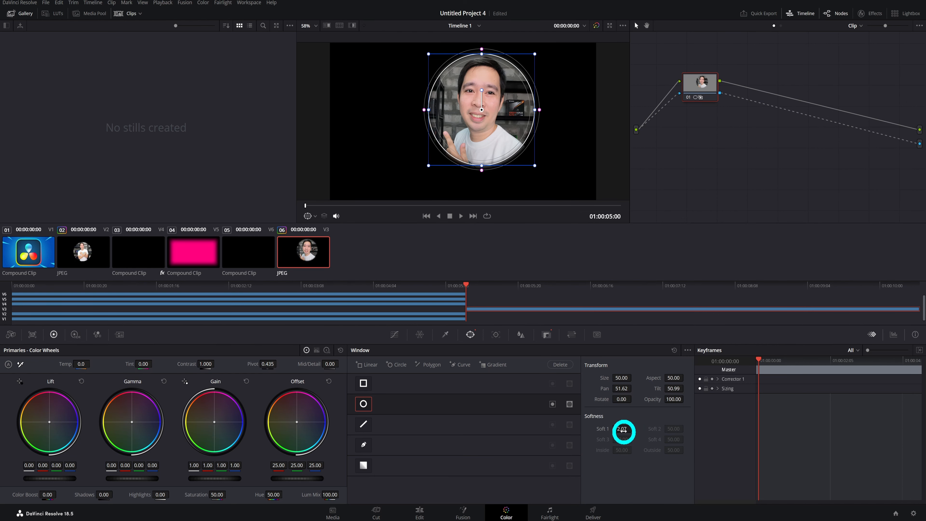
{"action": "left_click_drag", "start_coordinate": [624, 431], "coordinate": [595, 436]}
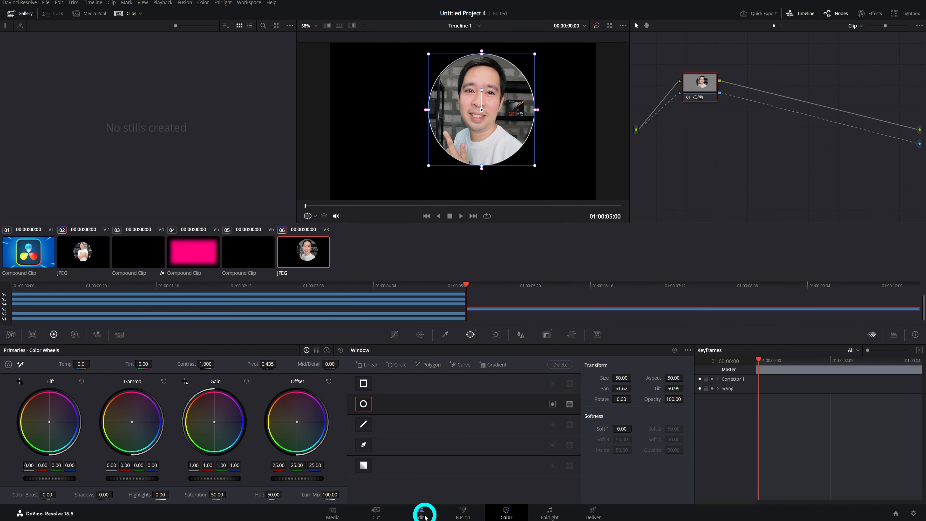
Return to the Edit page, move the masked photo clip to the timeline start on Video 3, and place the playhead over it
{"action": "left_click", "coordinate": [423, 515]}
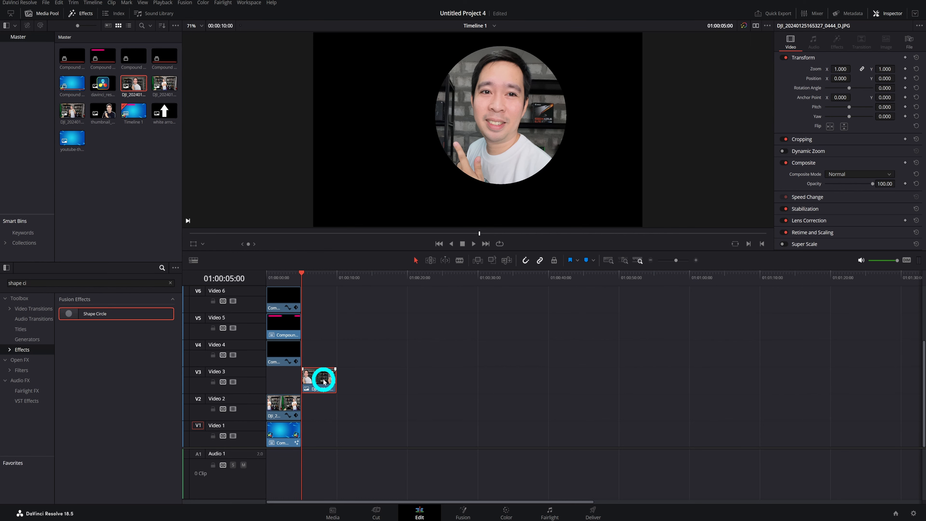
{"action": "left_click_drag", "start_coordinate": [323, 381], "coordinate": [285, 380]}
{"action": "left_click_drag", "start_coordinate": [304, 277], "coordinate": [279, 278]}
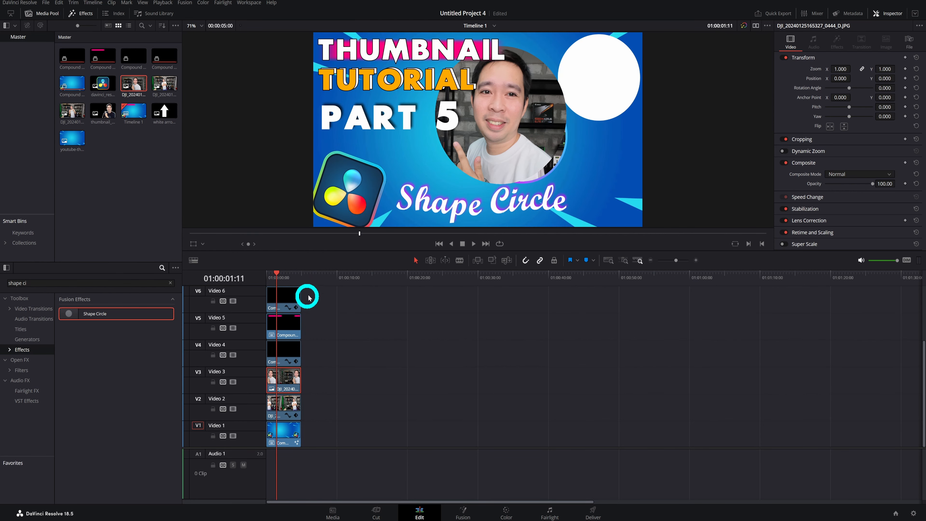
Scale the second photo to 0.720 and move it over the white circle at Position X 628, Y 233
{"action": "left_click", "coordinate": [841, 68]}
{"action": "type", "text": "0"}
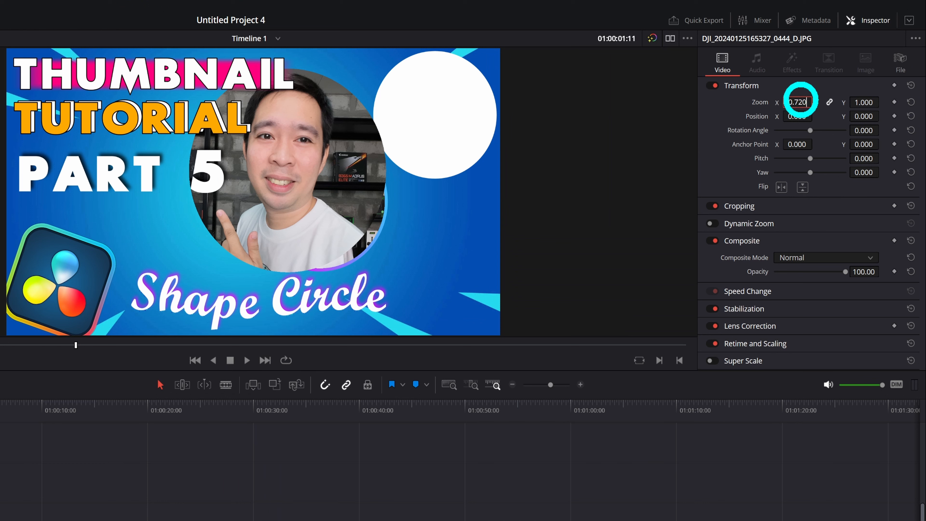
{"action": "type", "text": ".720"}
{"action": "key", "text": "Return"}
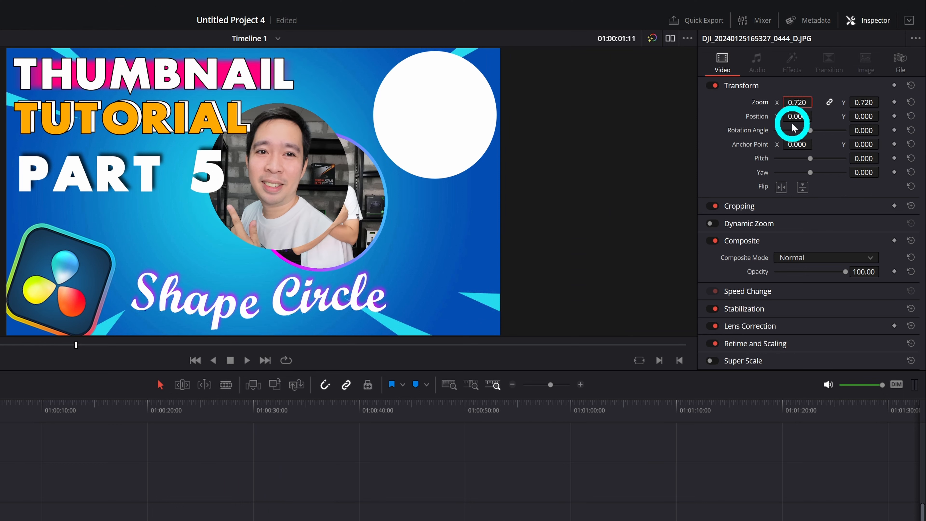
{"action": "left_click_drag", "start_coordinate": [793, 119], "coordinate": [813, 118]}
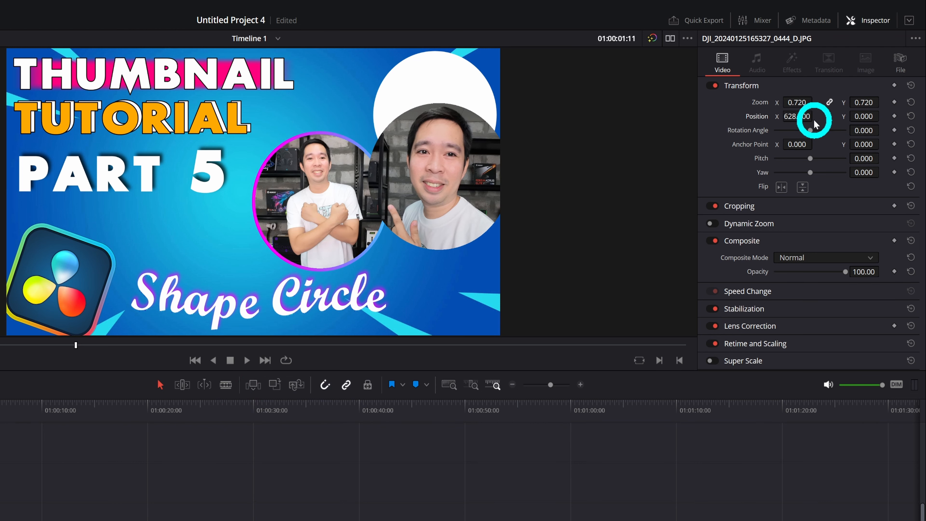
{"action": "left_click_drag", "start_coordinate": [868, 118], "coordinate": [246, 383]}
Reduce the second photo's zoom to 0.580 and centre it in the white circle at Position X 631, Y 244
{"action": "left_click", "coordinate": [805, 103]}
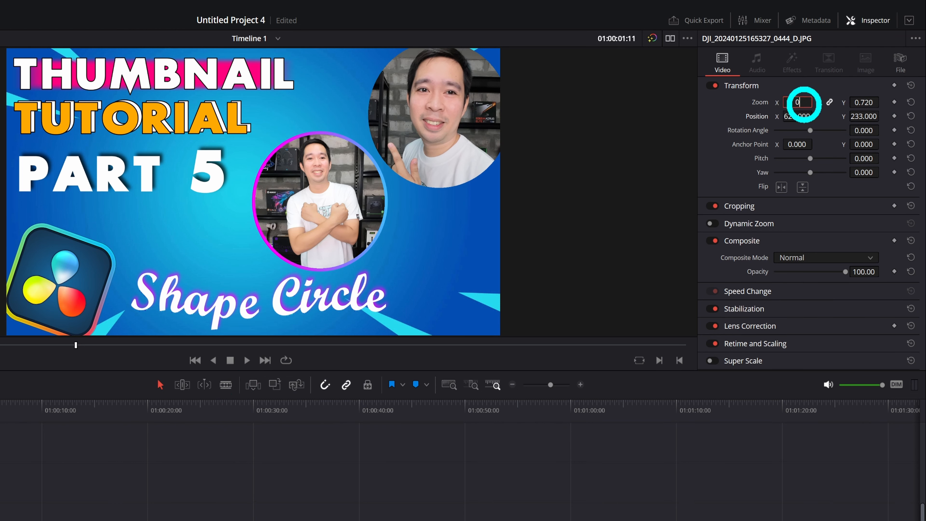
{"action": "key", "text": "Return"}
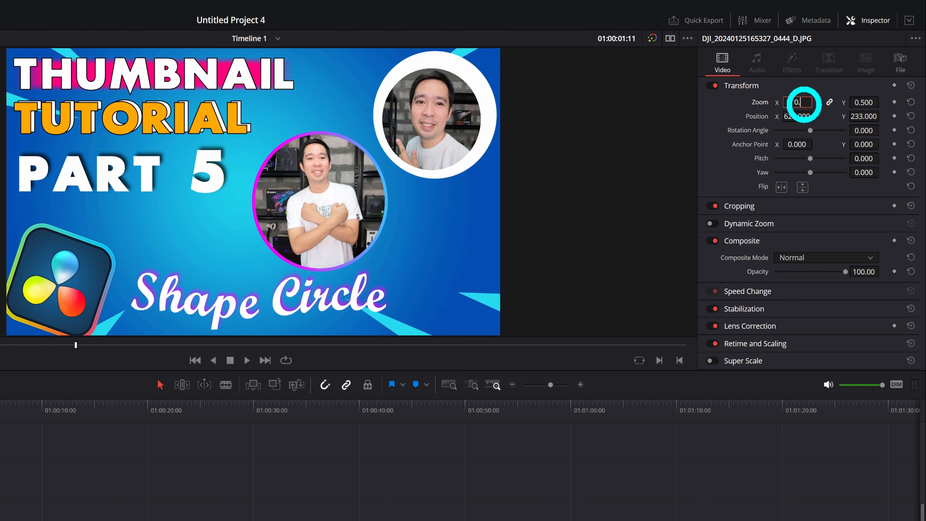
{"action": "key", "text": "Return"}
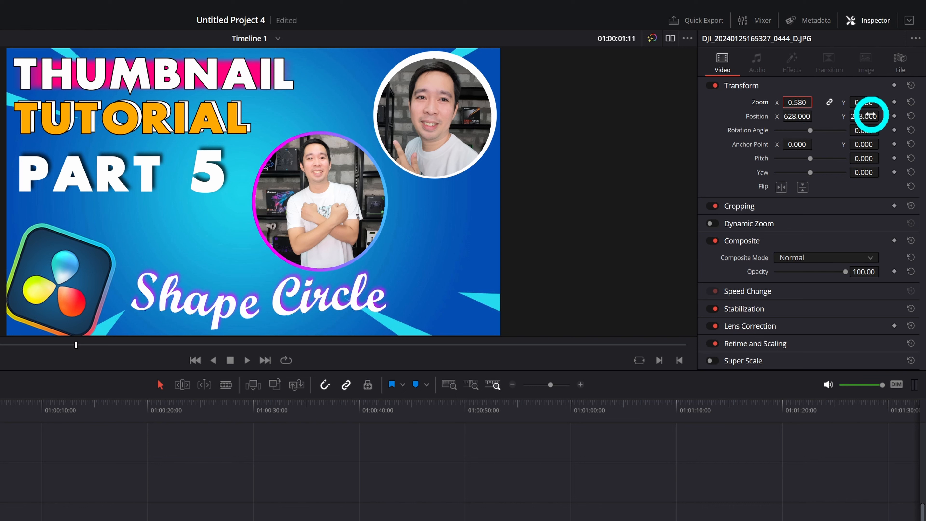
{"action": "left_click_drag", "start_coordinate": [869, 118], "coordinate": [875, 118]}
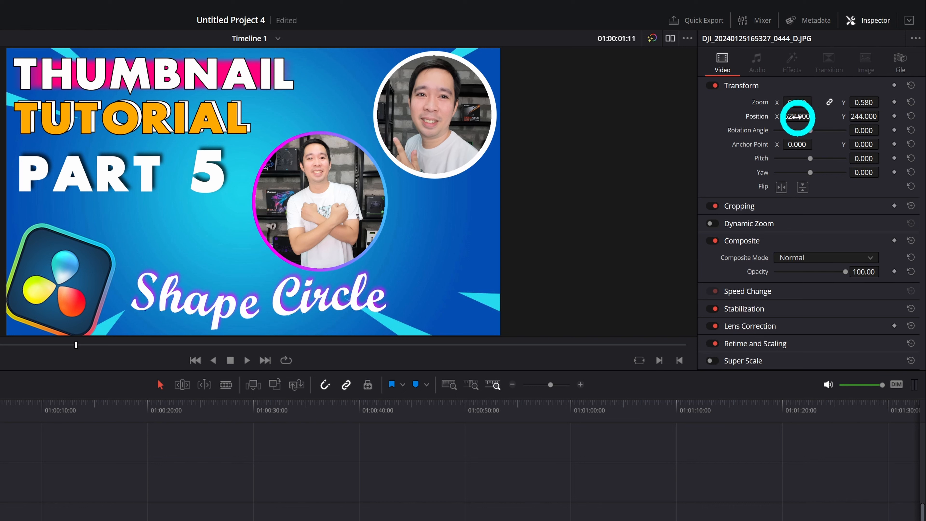
{"action": "left_click_drag", "start_coordinate": [798, 118], "coordinate": [799, 118]}
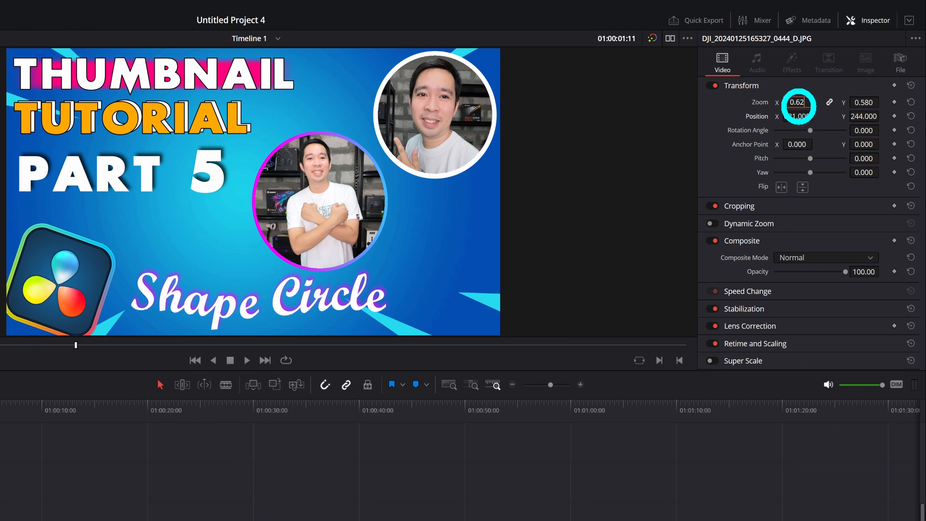
Try a larger zoom of 0.620 and then 0.610 on the second photo, with Position X at 628 and Y lowered
{"action": "key", "text": "Return"}
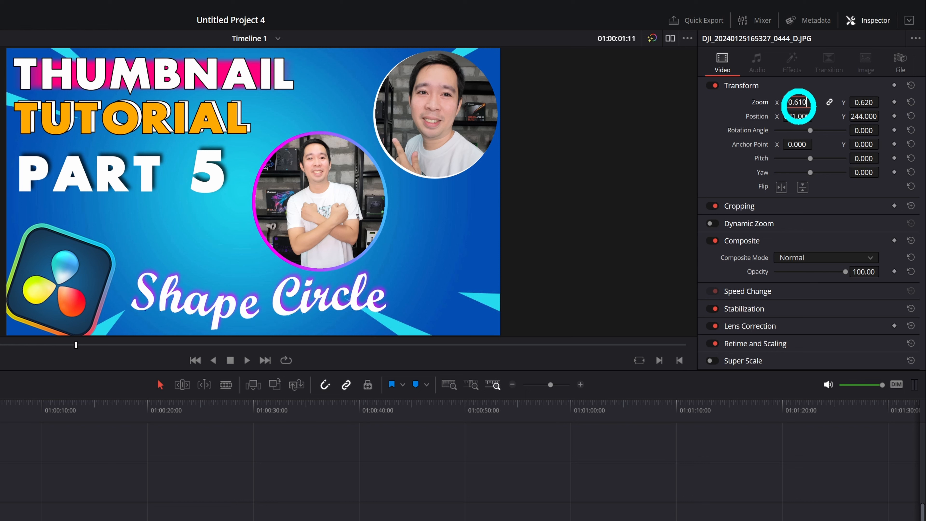
{"action": "left_click_drag", "start_coordinate": [874, 117], "coordinate": [865, 117]}
{"action": "left_click_drag", "start_coordinate": [802, 115], "coordinate": [804, 116]}
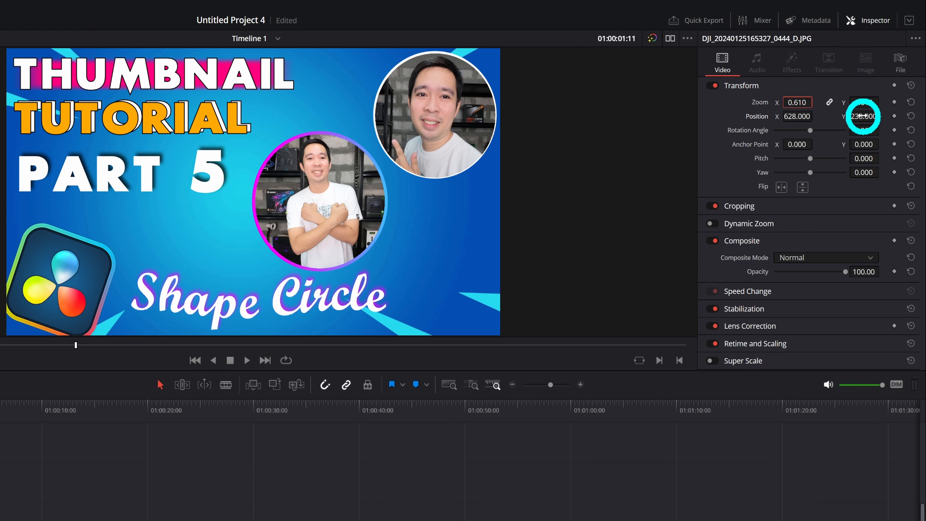
Set the second photo's zoom to 0.590 and its position to X 630, Y 243
{"action": "type", "text": "0.590"}
{"action": "key", "text": "Return"}
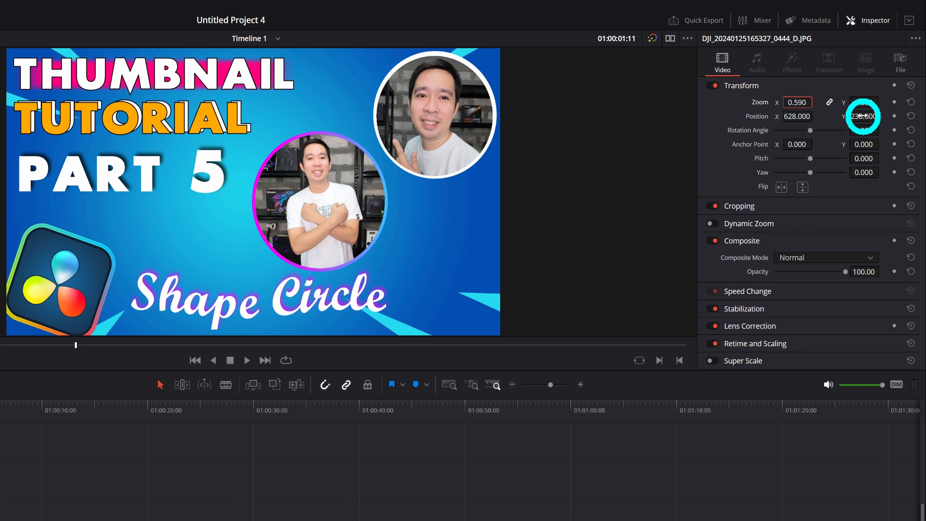
{"action": "left_click_drag", "start_coordinate": [863, 116], "coordinate": [800, 116]}
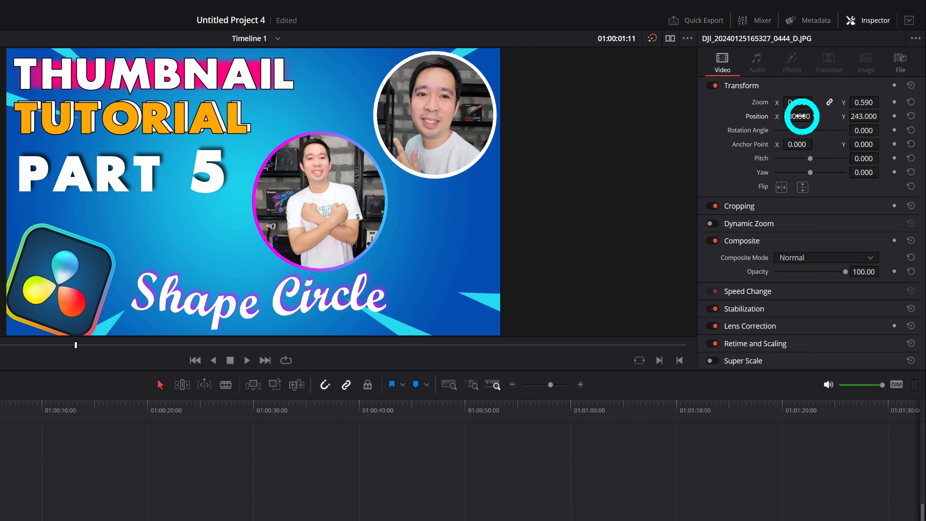
Set the second photo's zoom to 0.600 and centre it inside the white circle at Position X 629, Y 242
{"action": "left_click", "coordinate": [798, 102]}
{"action": "type", "text": "0.6"}
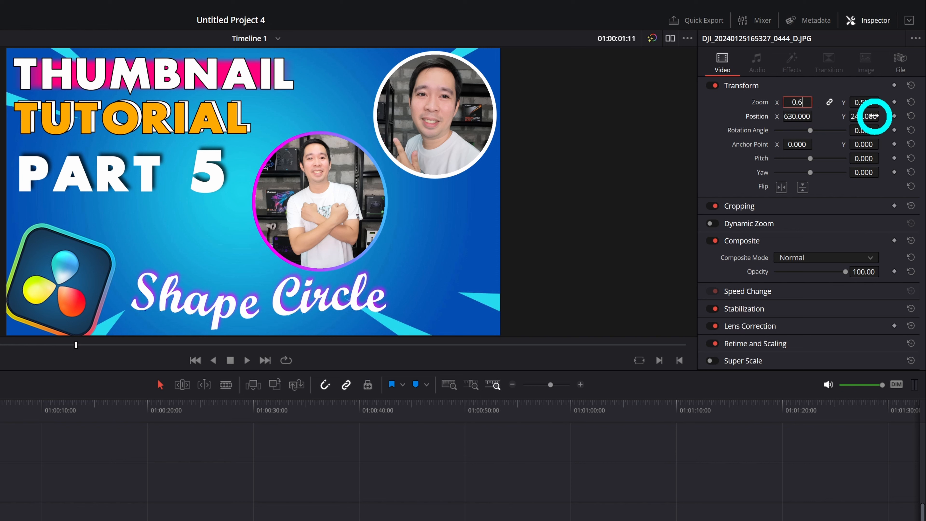
{"action": "key", "text": "Return"}
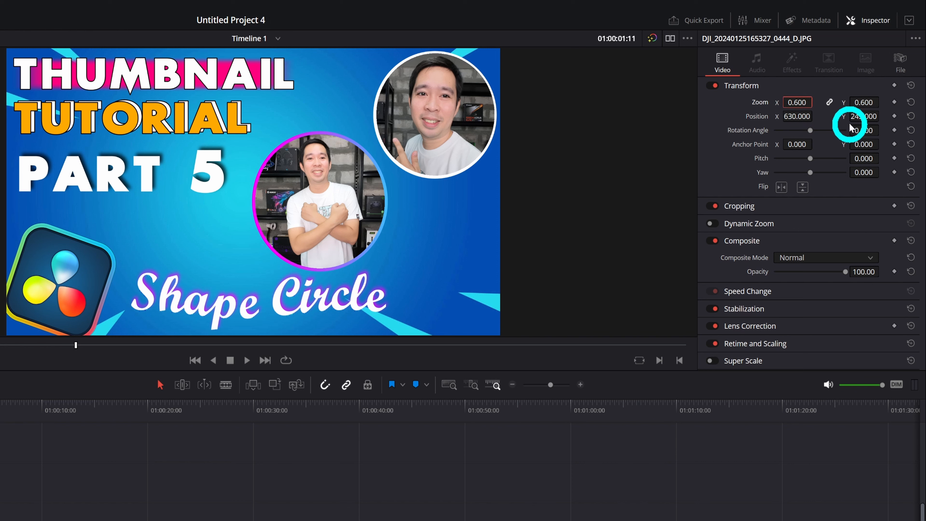
{"action": "left_click_drag", "start_coordinate": [861, 118], "coordinate": [860, 118]}
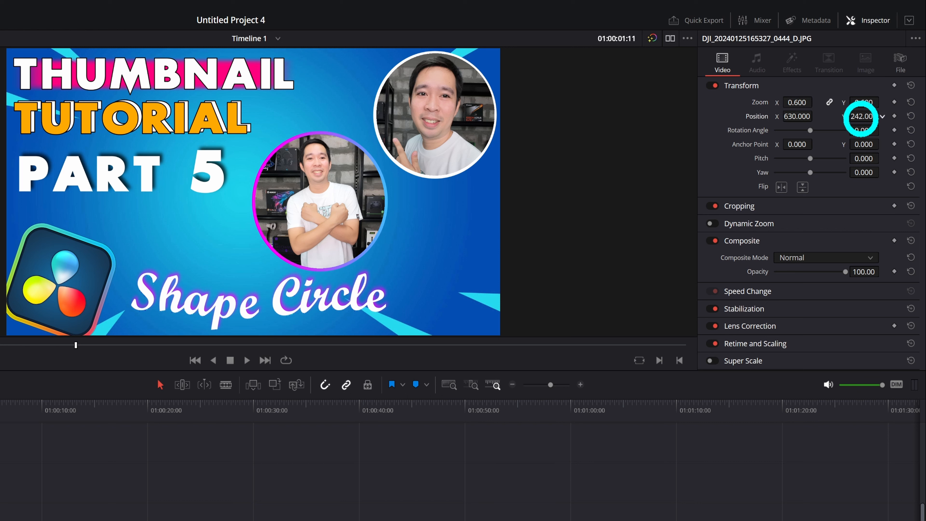
{"action": "left_click_drag", "start_coordinate": [797, 119], "coordinate": [796, 118]}
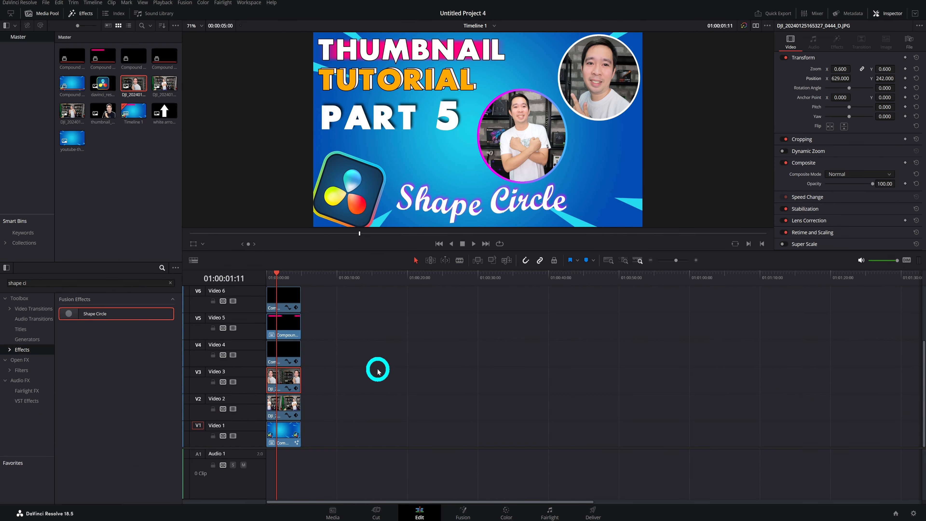
Select the clips on Video 4 through Video 7 and return the playhead to the timeline start
{"action": "scroll", "coordinate": [375, 372], "scroll_direction": "up", "scroll_amount": 1}
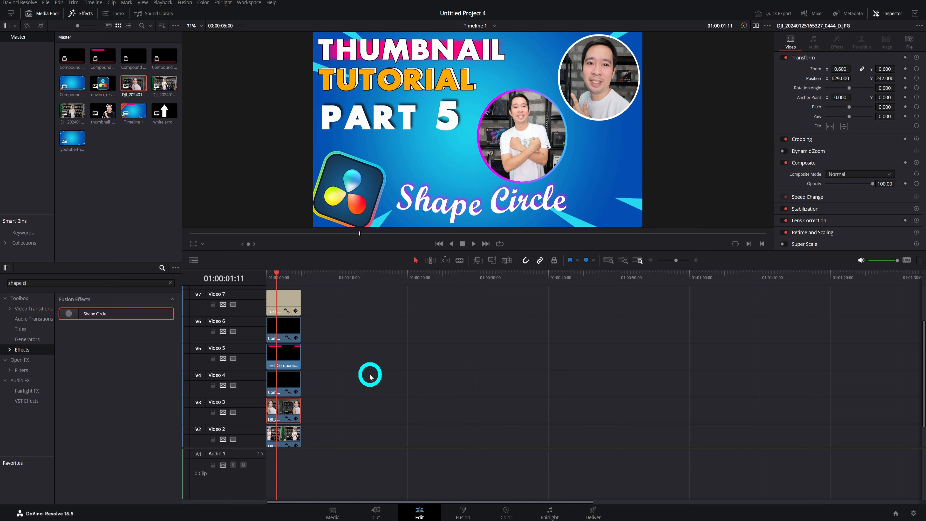
{"action": "left_click_drag", "start_coordinate": [370, 376], "coordinate": [270, 274]}
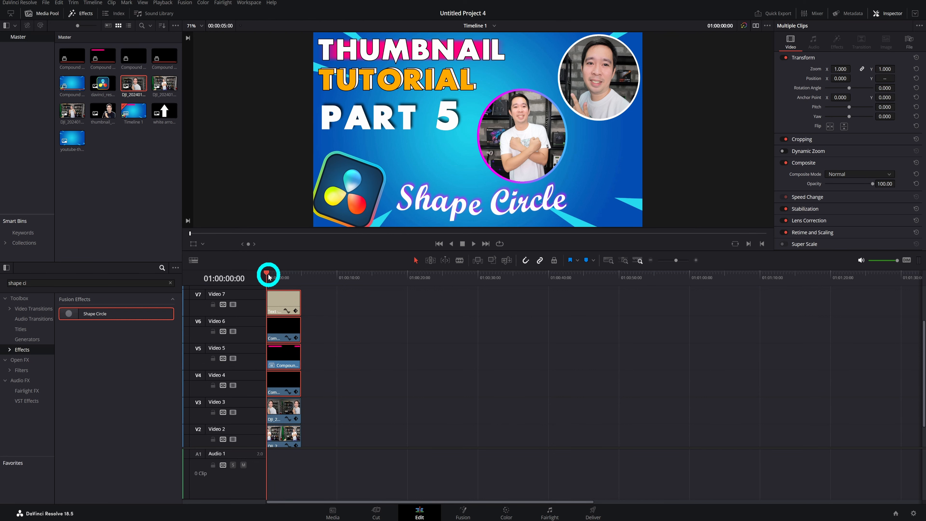